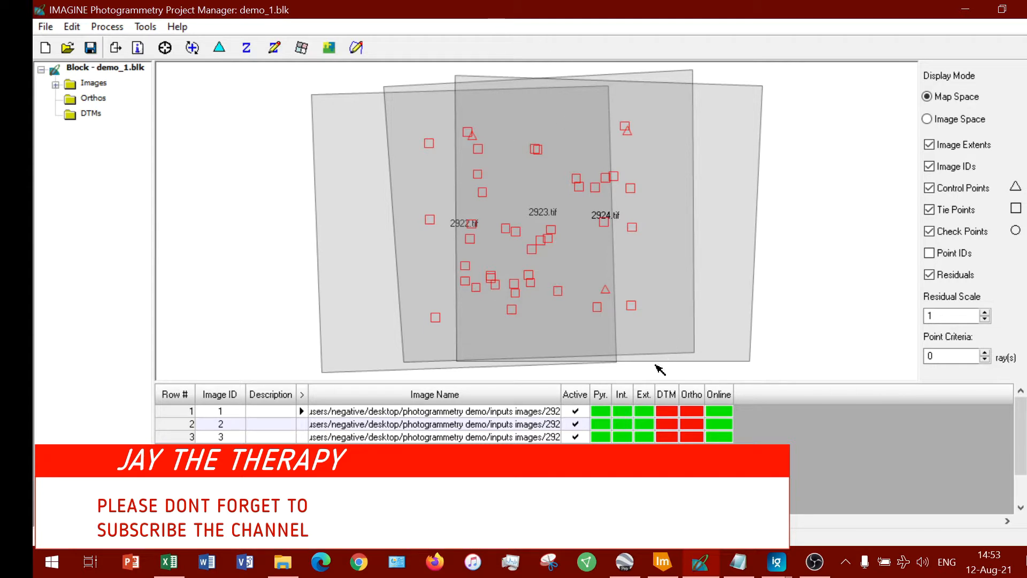
Set the exterior orientation status of all parameters to Fixed and apply it to all active frames in the block.
left_click(644, 437)
left_click(645, 436)
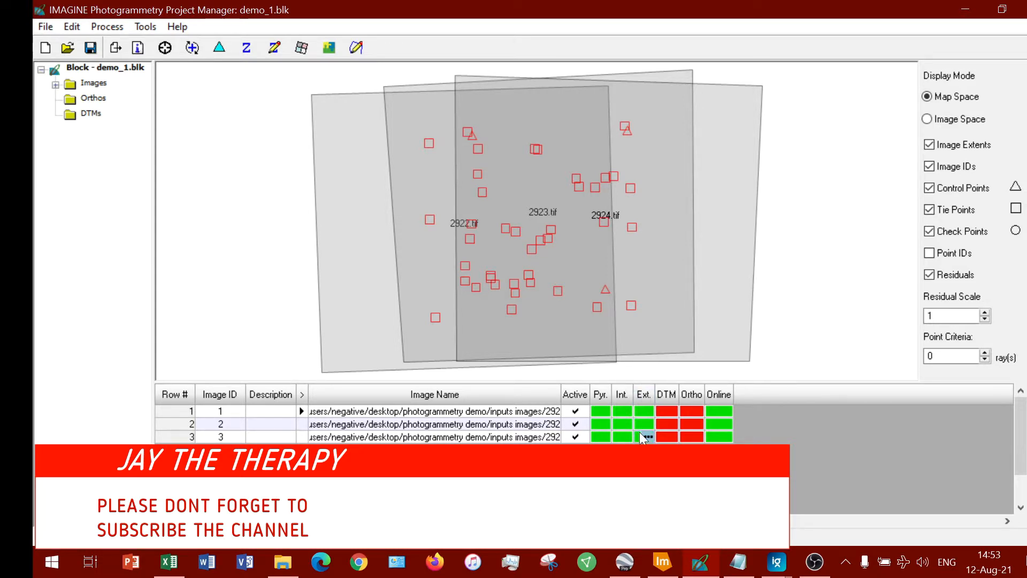
left_click(74, 28)
left_click(91, 63)
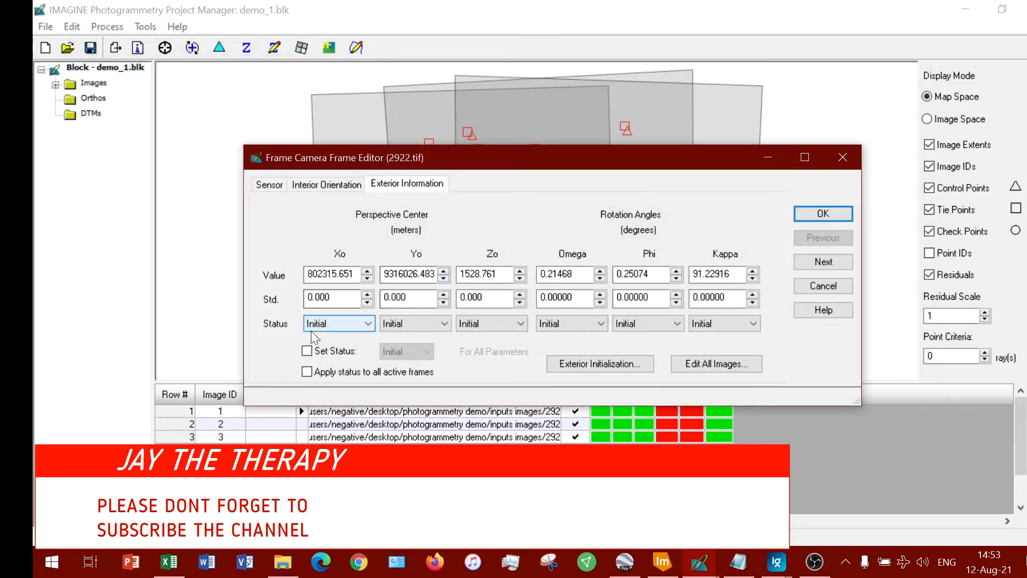
left_click(306, 351)
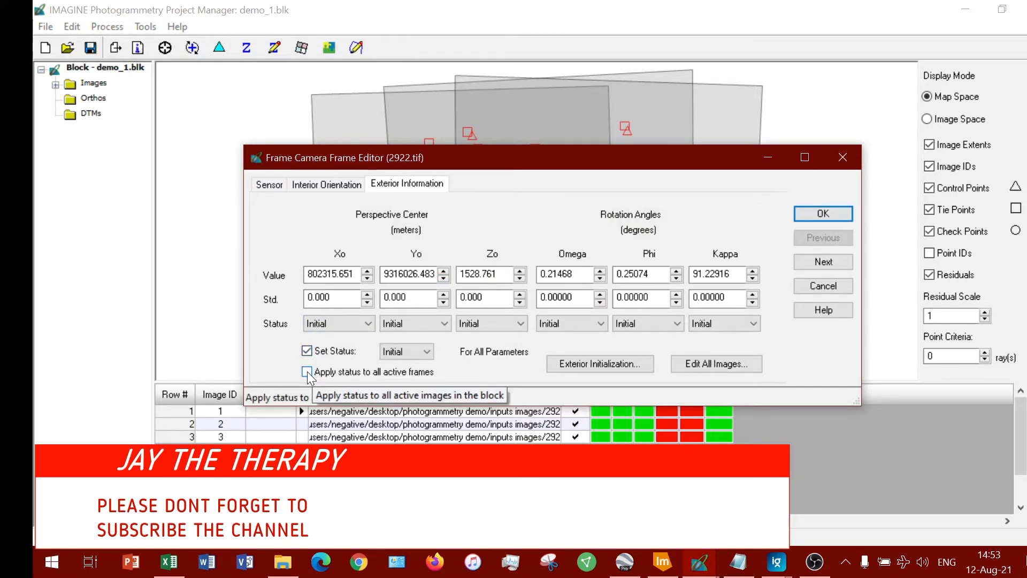
left_click(307, 372)
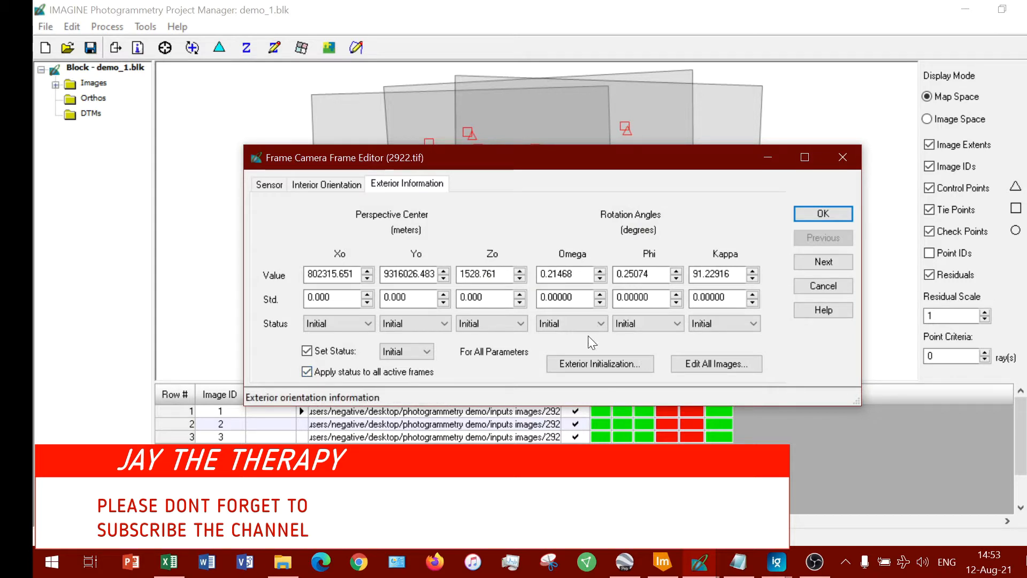
left_click(393, 352)
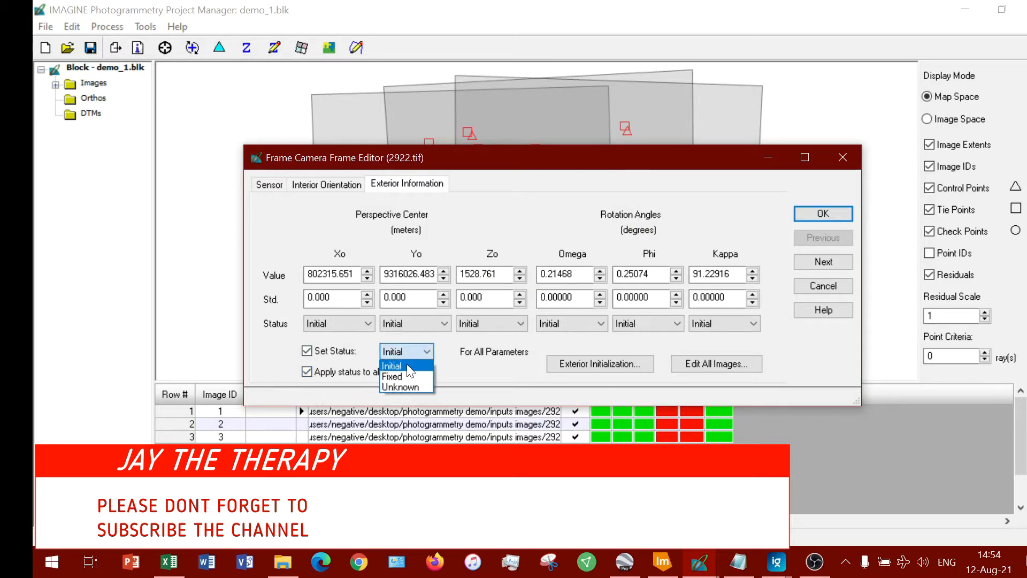
left_click(409, 377)
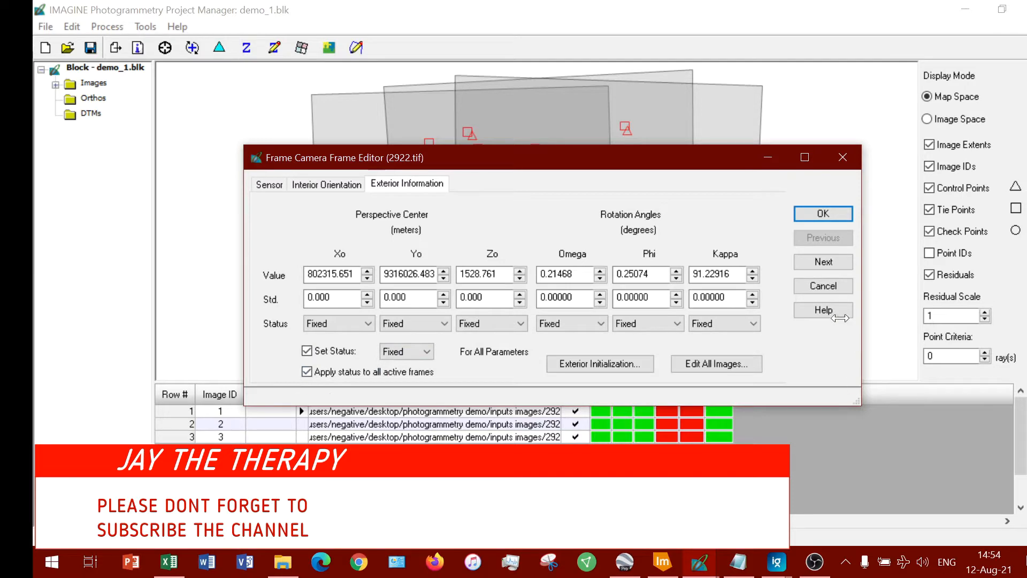
double_click(830, 262)
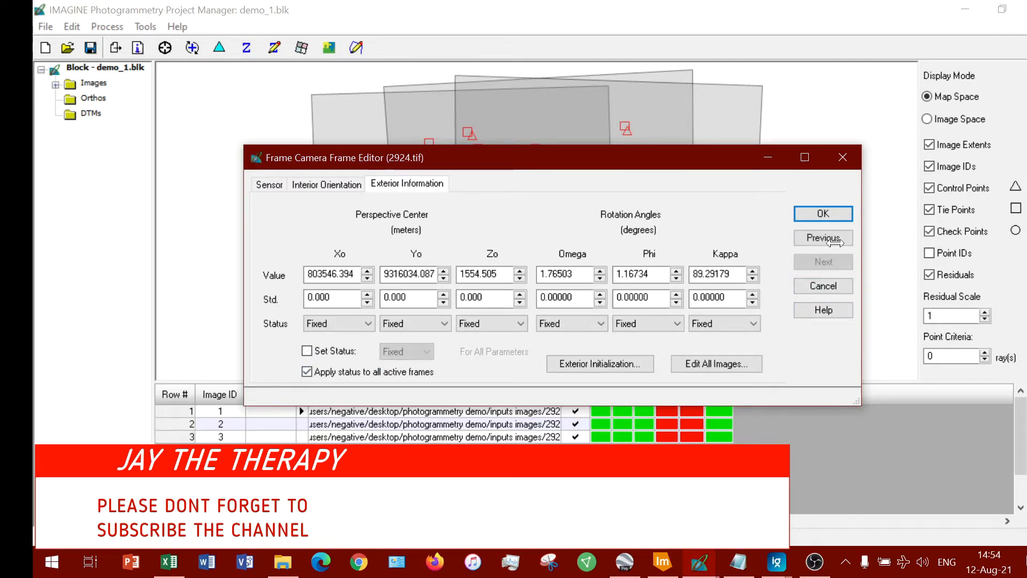
left_click(828, 215)
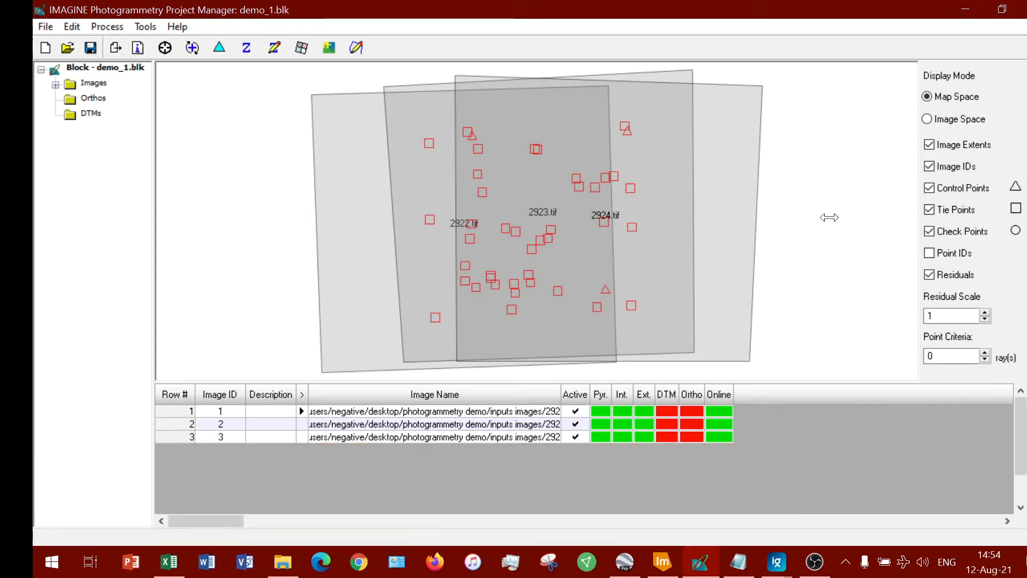
Open point measurement for the block with the Classic Point Measurement Tool.
left_click(74, 26)
left_click(141, 140)
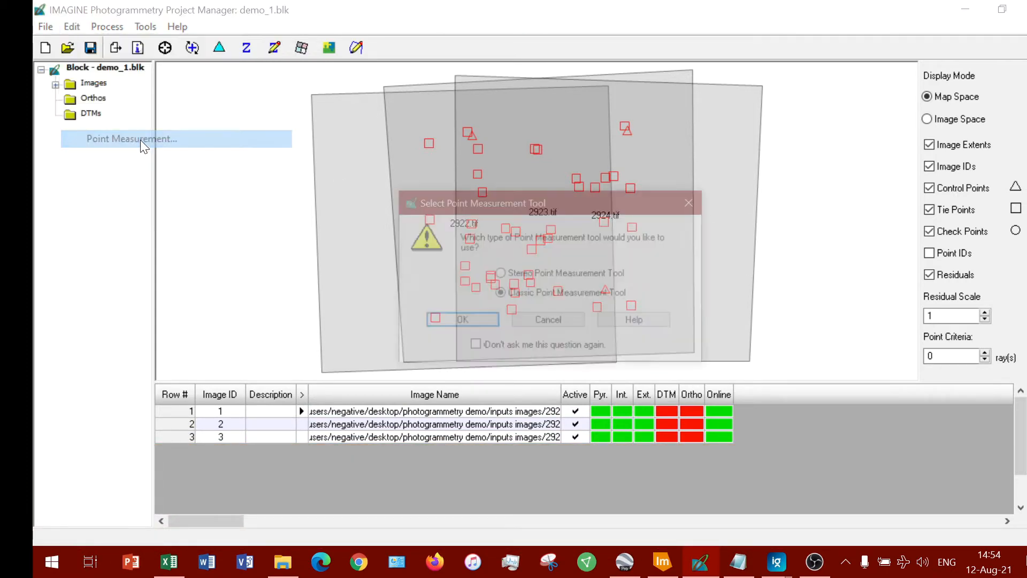
left_click(486, 317)
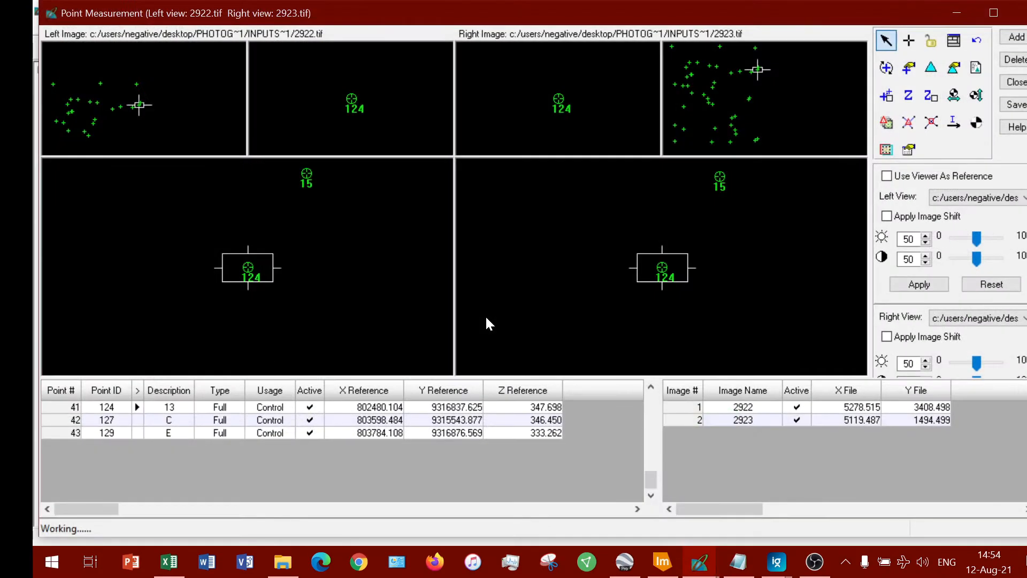
Examine the point table's types, usages and reference coordinates, and the points' distribution on image 2922.
scroll(230, 469, "down", 1)
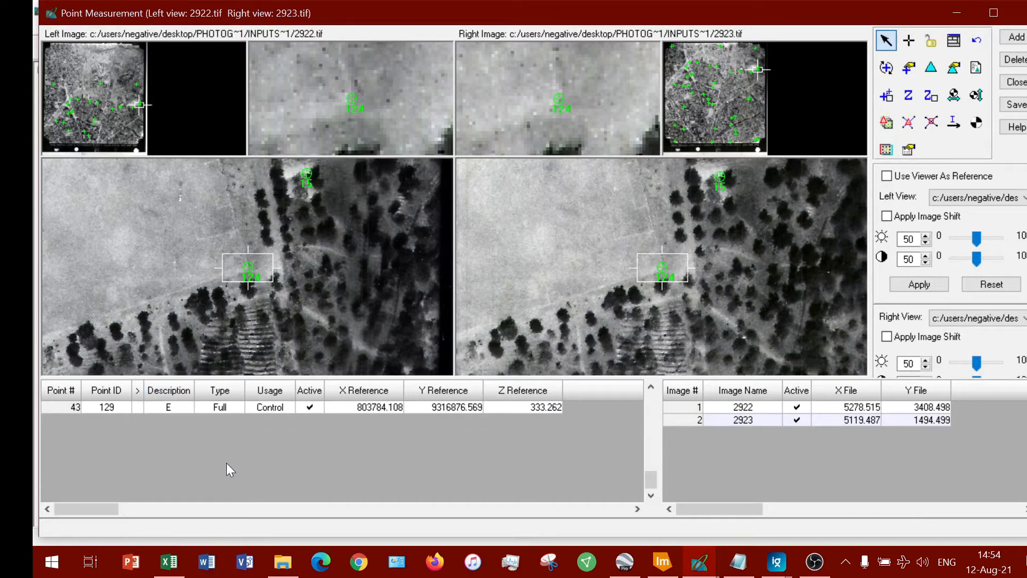
scroll(325, 262, "down", 5)
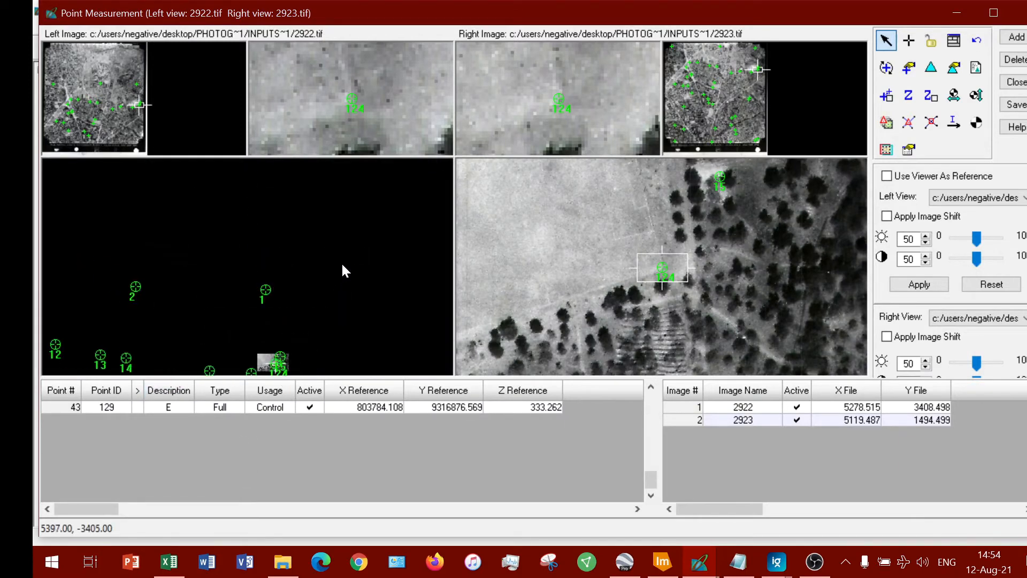
left_click_drag(344, 264, 460, 204)
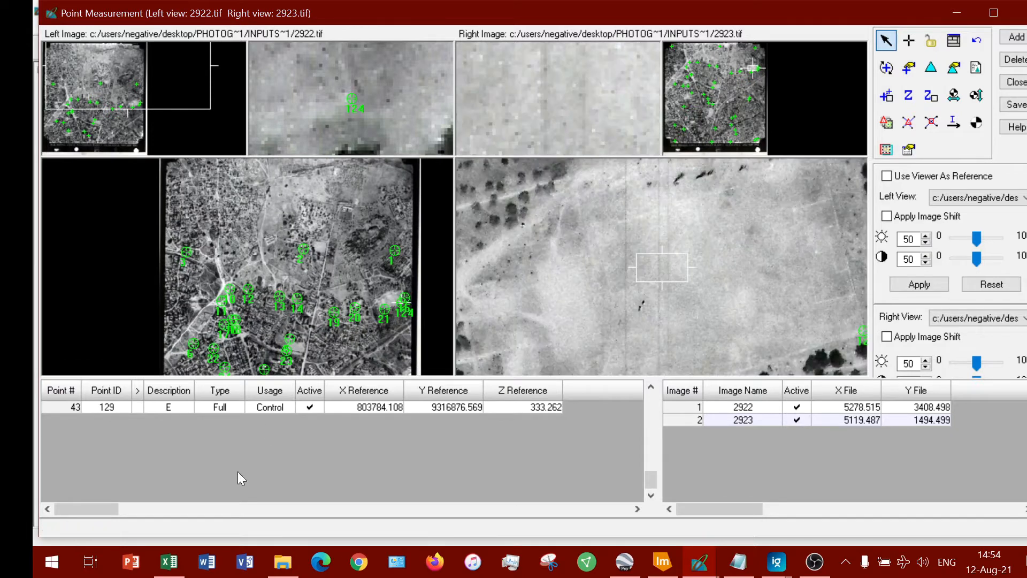
scroll(252, 434, "up", 10)
scroll(252, 433, "up", 4)
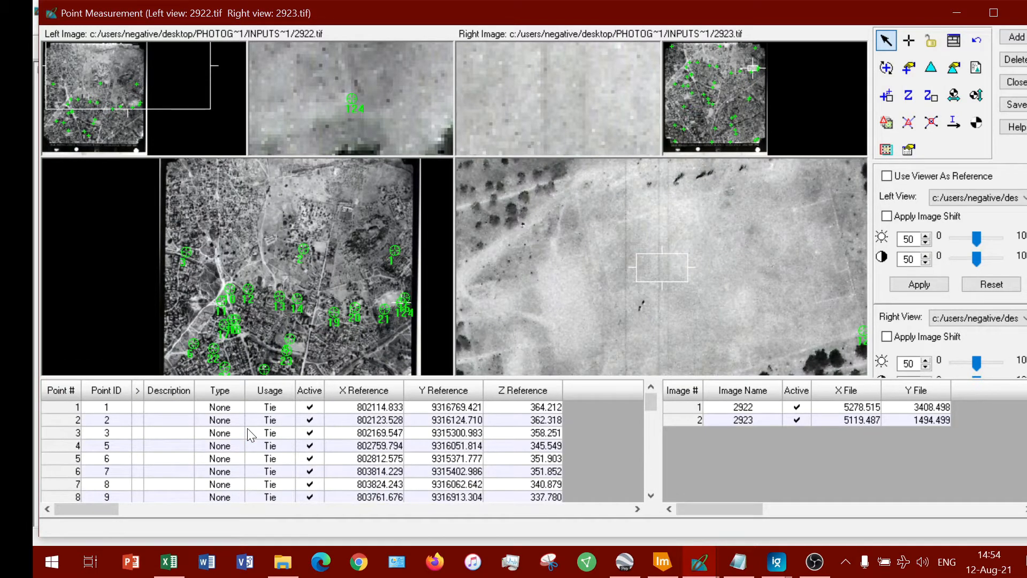
left_click(367, 458)
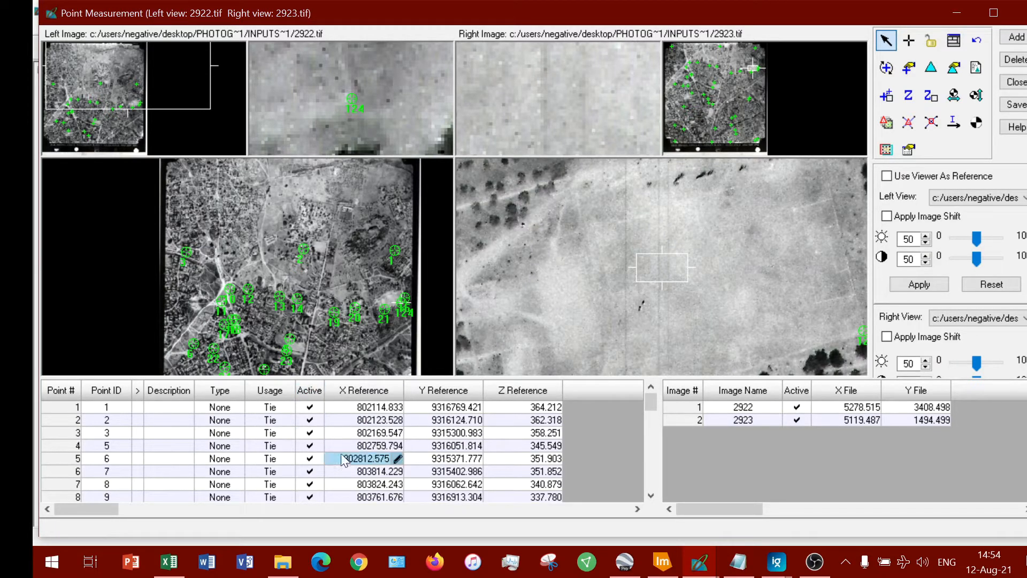
left_click(416, 458)
scroll(321, 452, "down", 2)
left_click(289, 444)
Examine the measured points on image 2923 from the area around point 124 down to its lower edge.
left_click_drag(679, 293, 553, 152)
left_click_drag(746, 330, 590, 218)
scroll(769, 282, "down", 4)
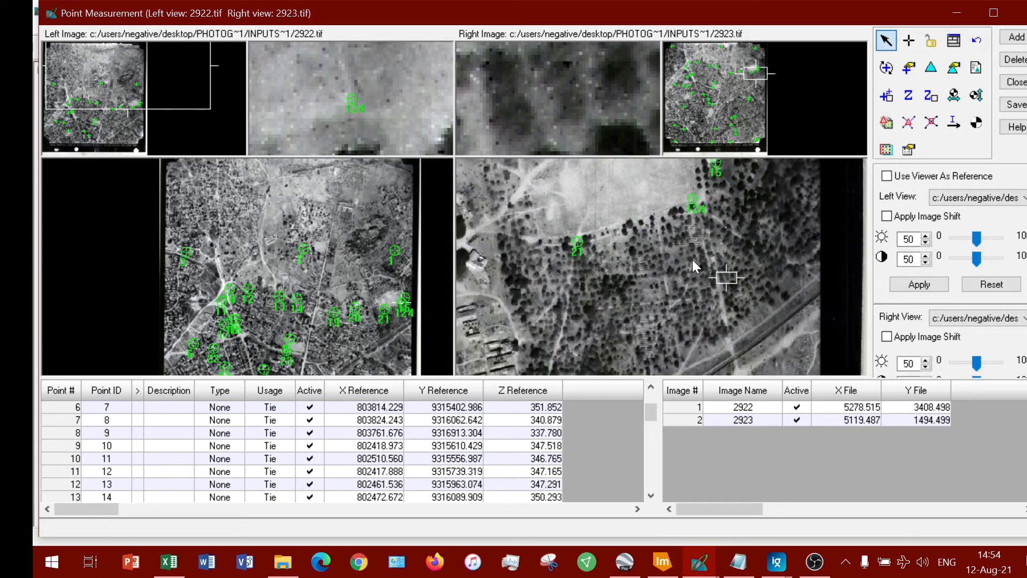
scroll(674, 288, "down", 4)
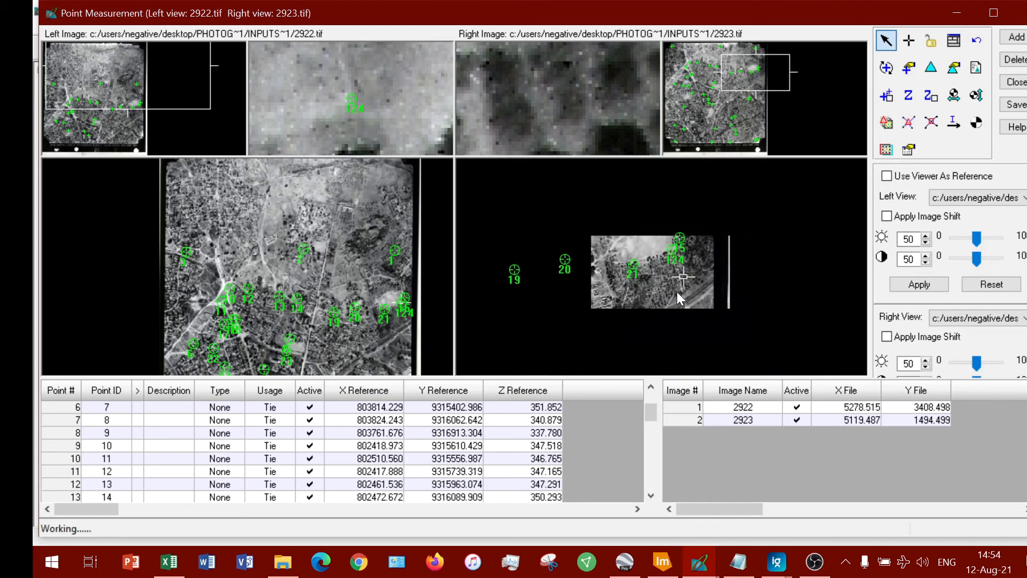
left_click_drag(639, 304, 753, 233)
left_click_drag(766, 310, 566, 223)
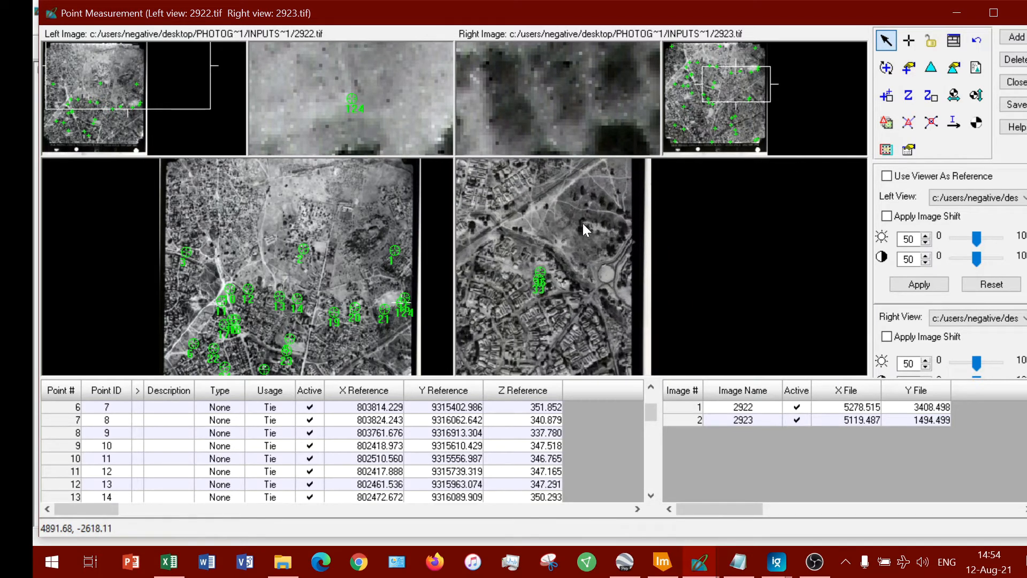
left_click_drag(601, 325, 747, 207)
left_click_drag(732, 327, 740, 194)
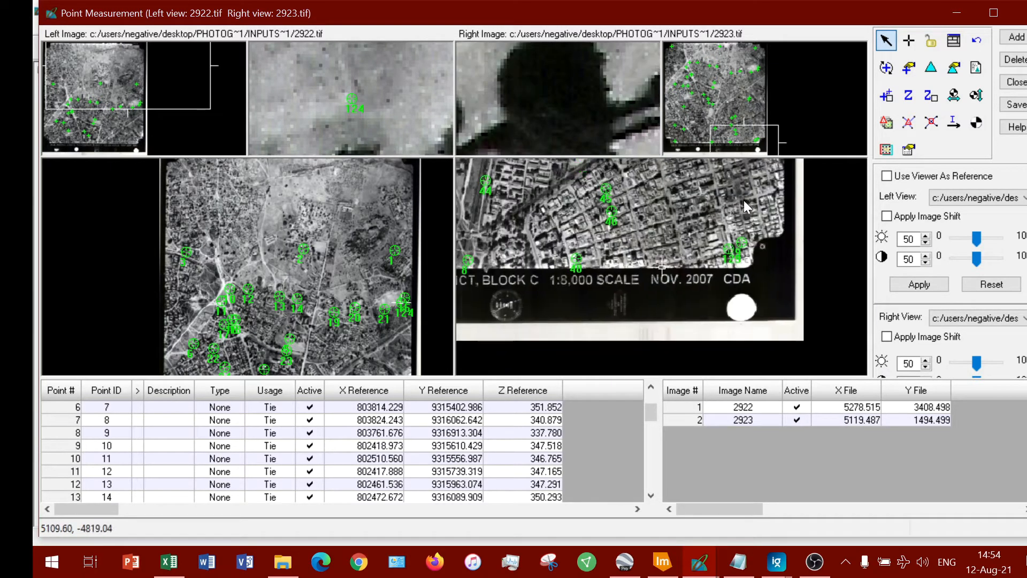
Inspect points 9 and 129 on image 2923 up close, and review the point distribution over the whole image.
scroll(744, 260, "up", 4)
scroll(736, 229, "up", 5)
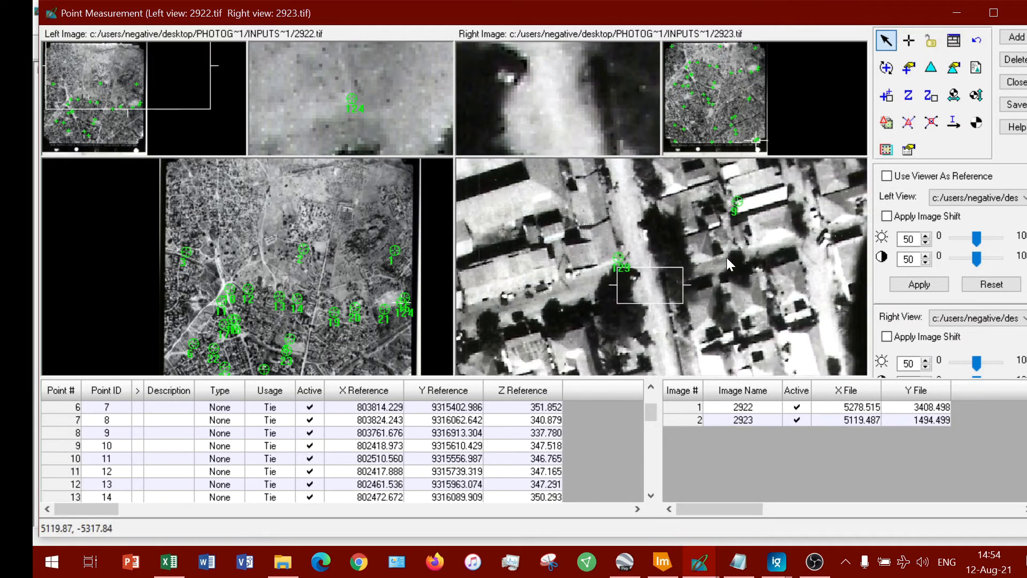
scroll(731, 250, "up", 5)
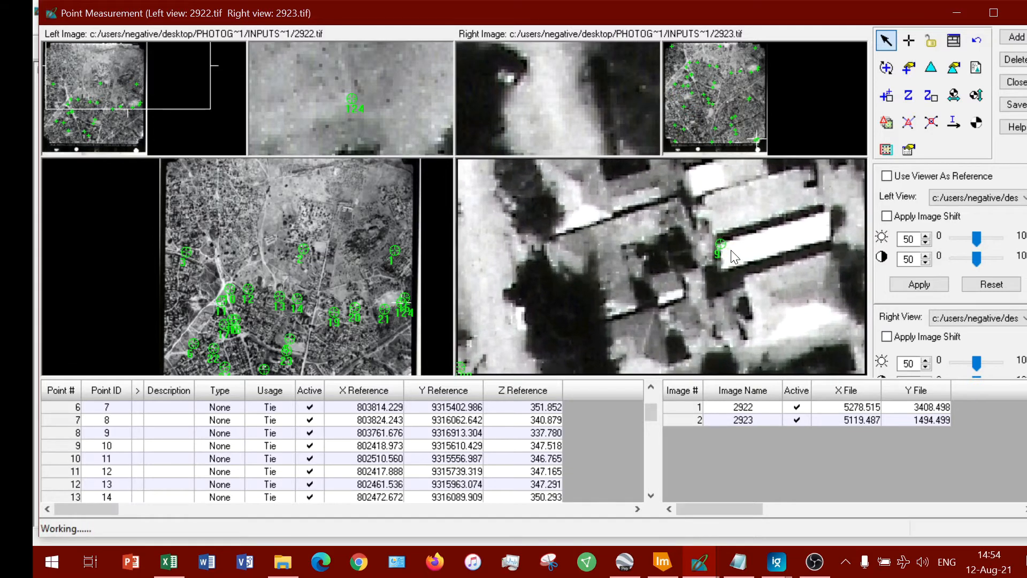
scroll(731, 249, "down", 2)
scroll(731, 250, "down", 2)
scroll(731, 250, "down", 3)
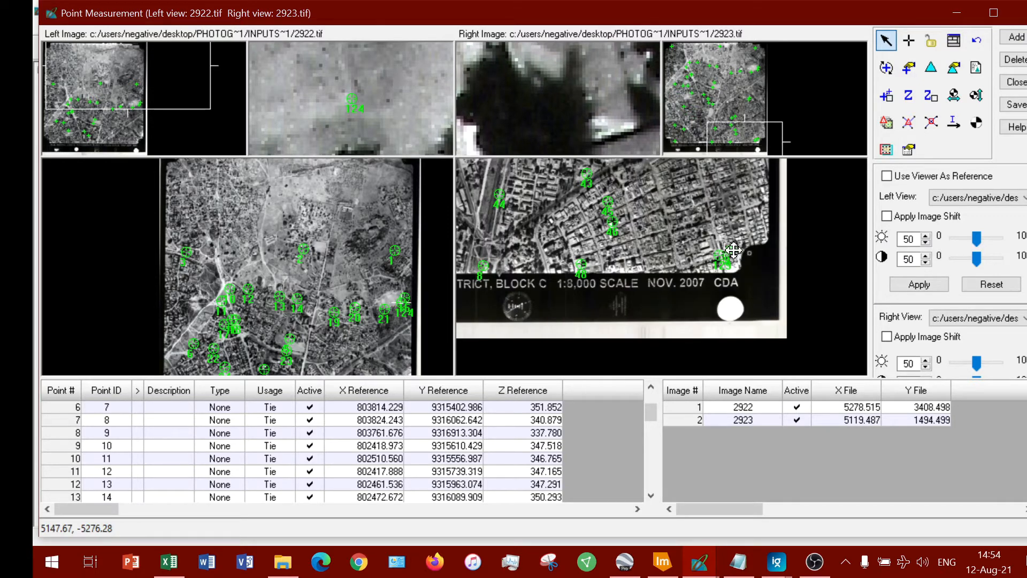
scroll(692, 252, "down", 5)
left_click_drag(699, 248, 734, 315)
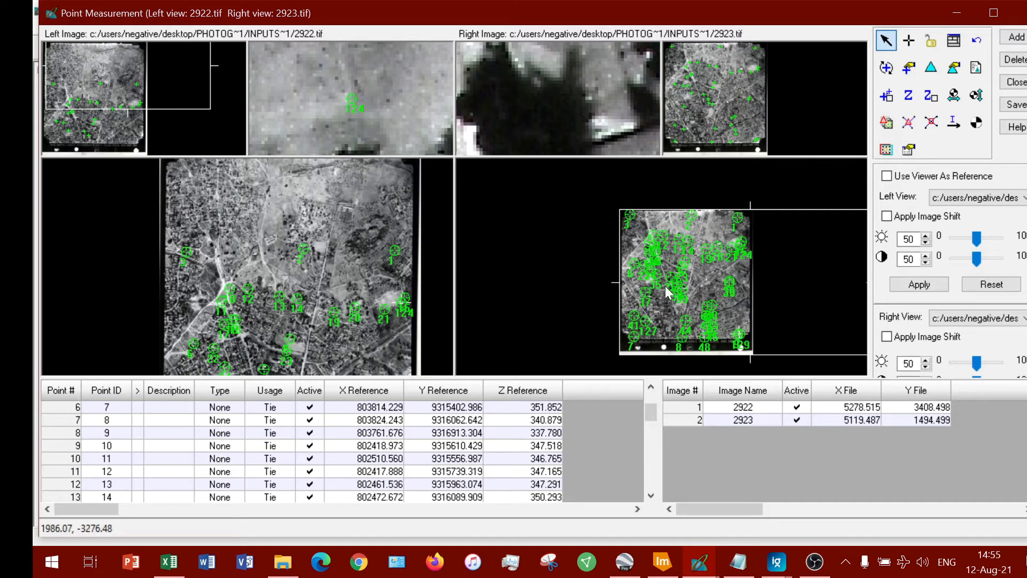
left_click_drag(722, 276, 715, 283)
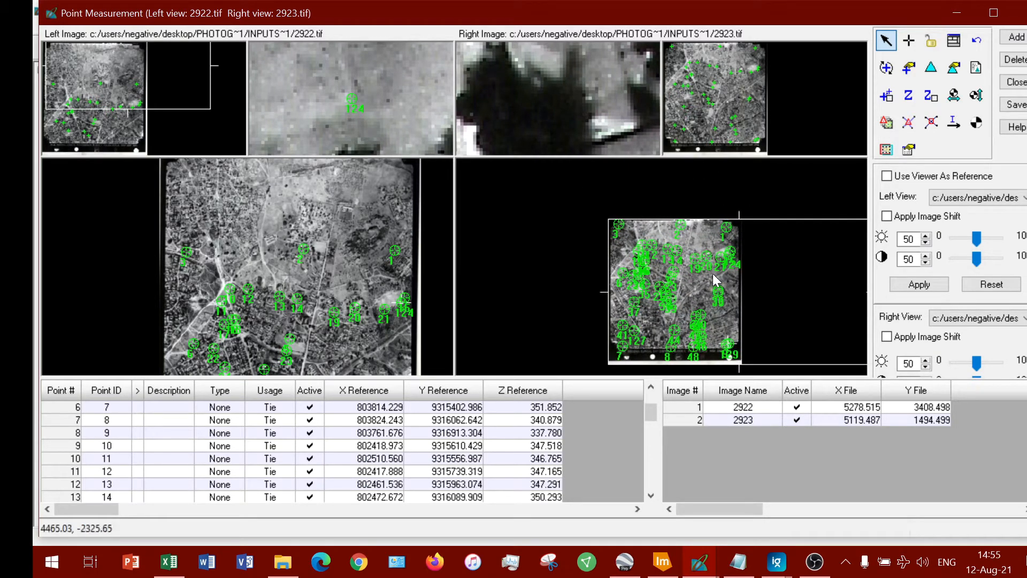
Show image 2924.tif as the right image and maximize the Point Measurement window.
left_click_drag(658, 5, 658, 19)
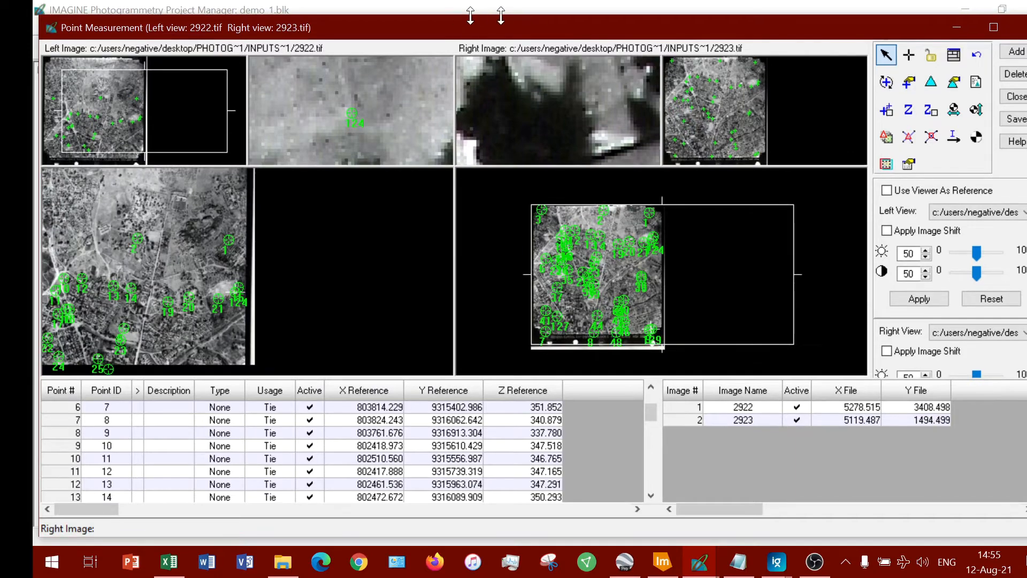
mouse_move(369, 17)
left_mouse_down()
mouse_move(249, 0)
mouse_move(378, 1)
left_mouse_up()
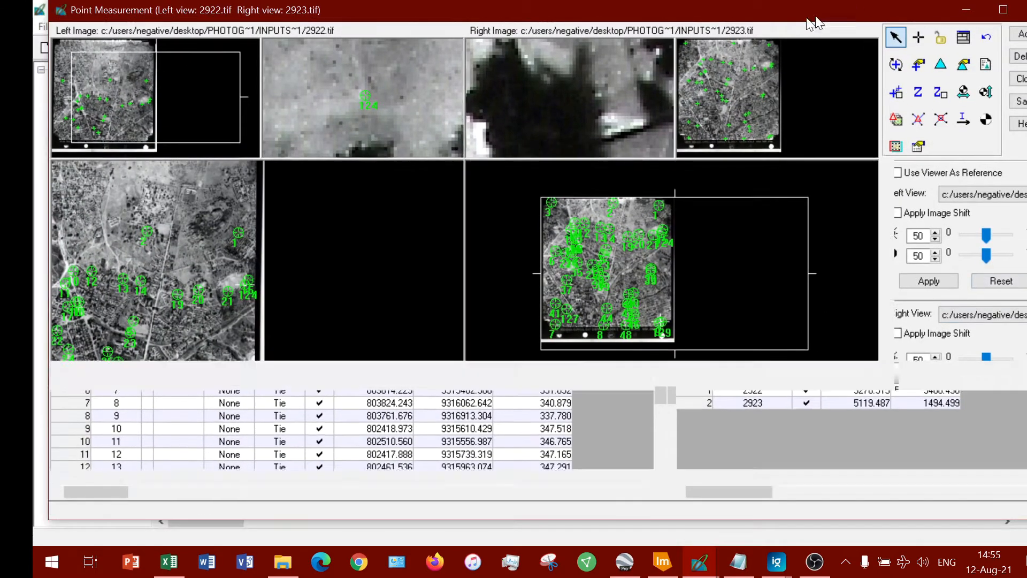
left_click_drag(814, 20, 357, 61)
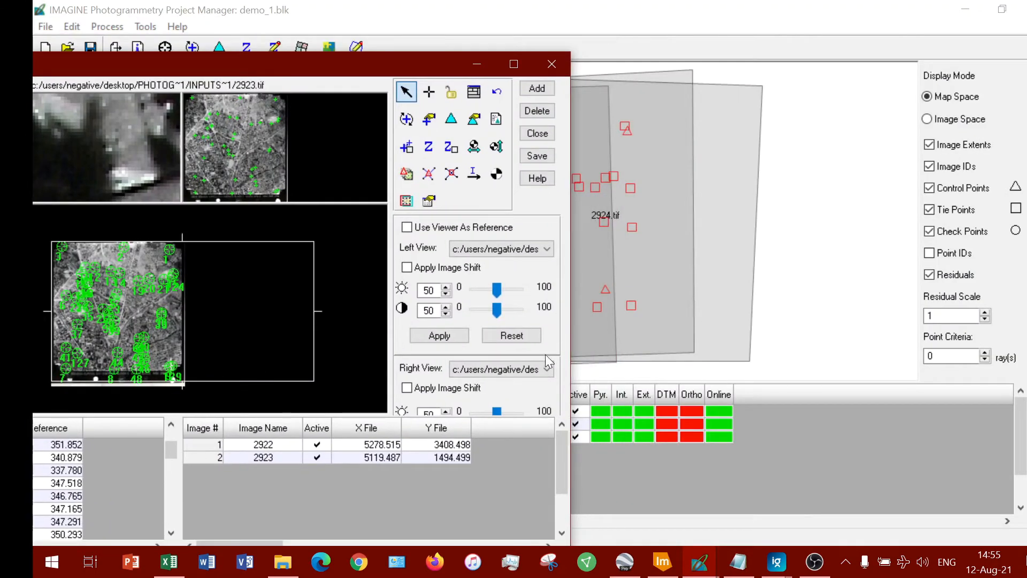
left_click(546, 372)
left_click(597, 403)
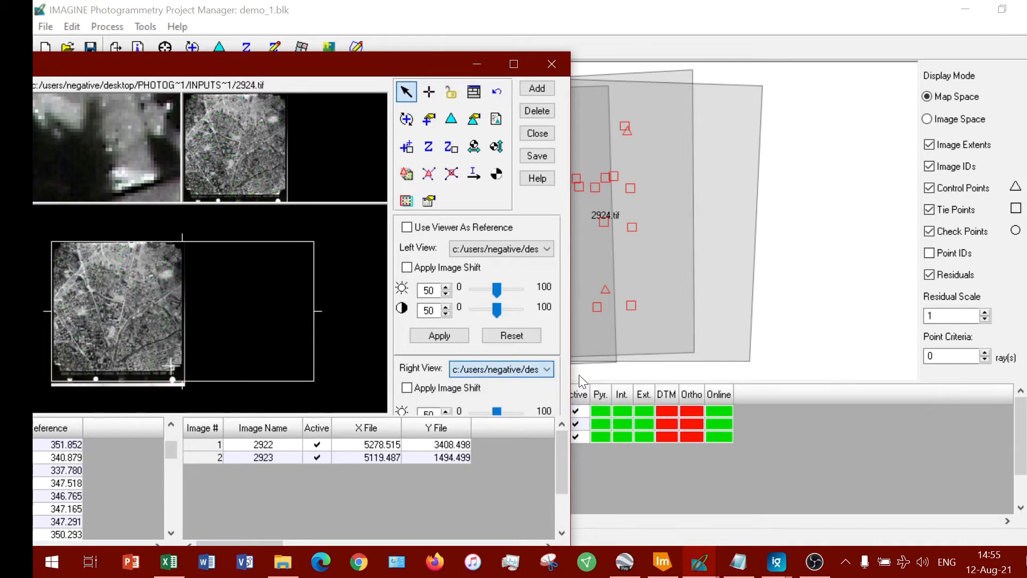
left_click(514, 64)
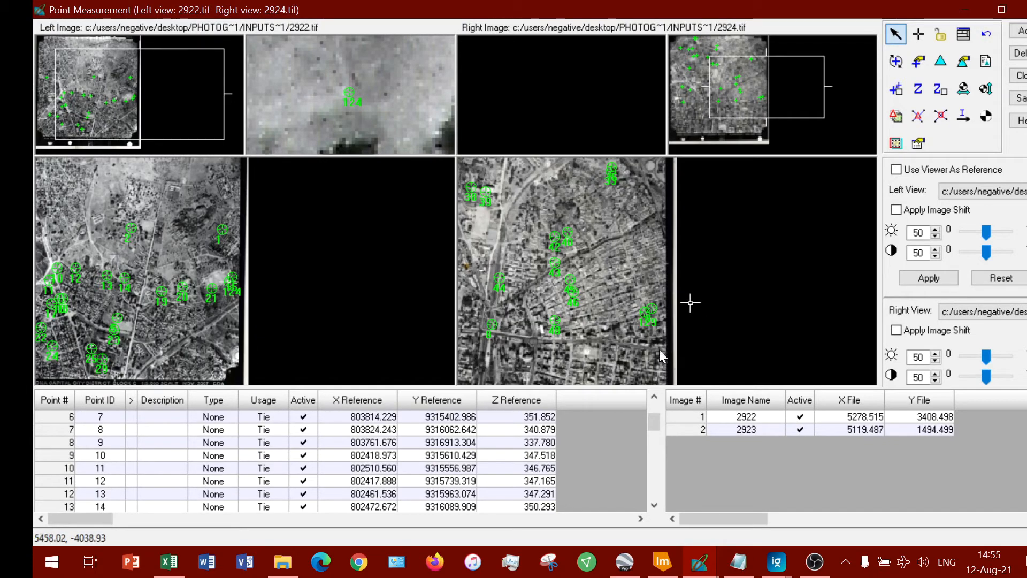
Examine the distribution and placement of the measured points across image 2924, including point 8 up close.
scroll(658, 254, "down", 6)
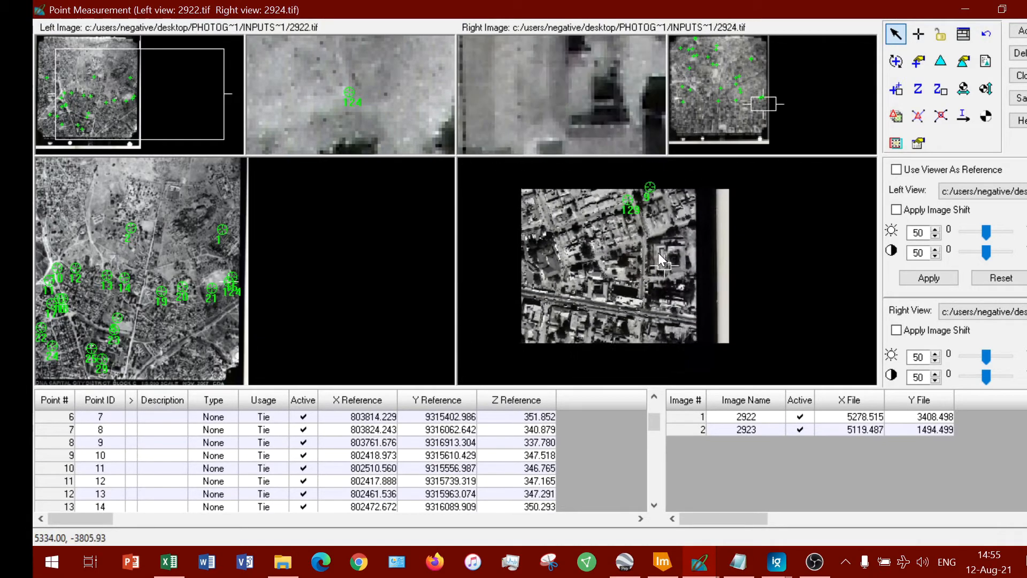
left_click_drag(715, 224, 829, 408)
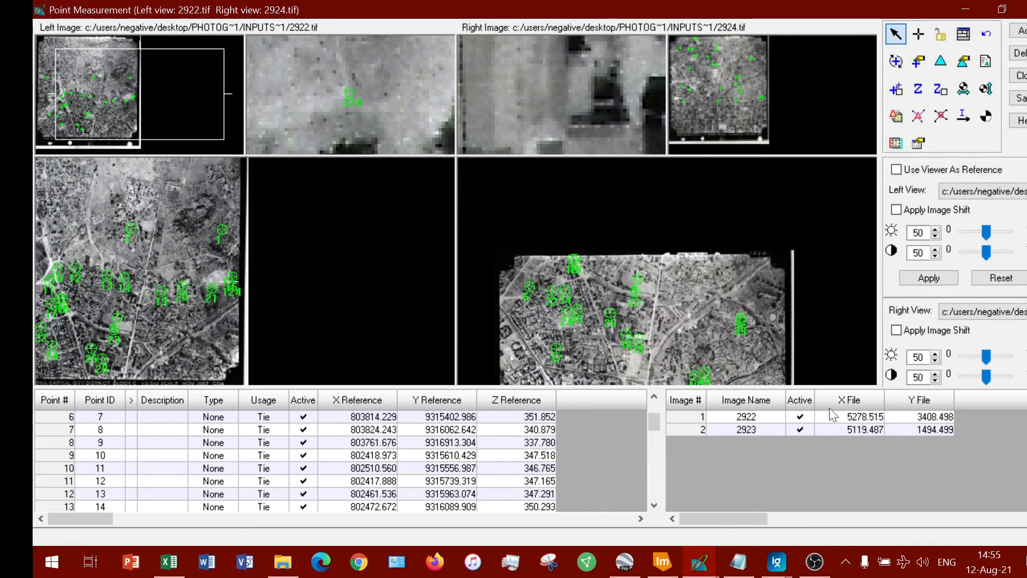
scroll(745, 325, "up", 1)
scroll(746, 322, "up", 3)
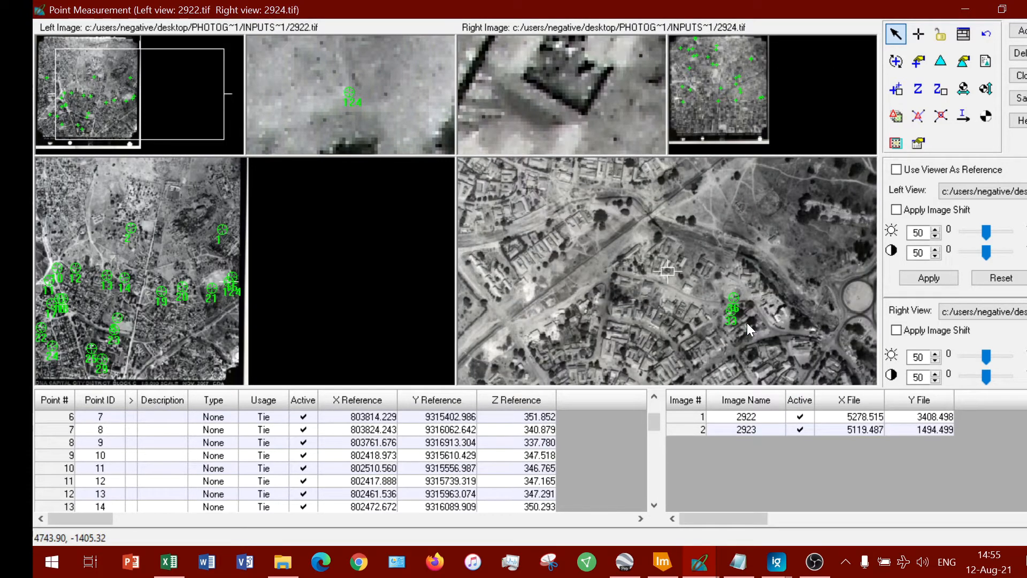
scroll(797, 264, "down", 3)
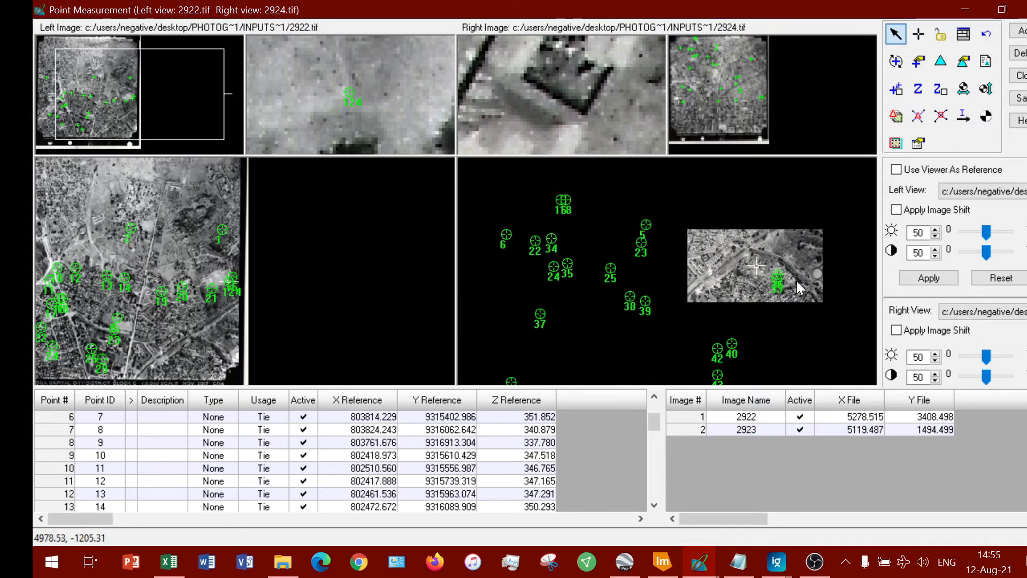
left_click_drag(702, 311, 819, 256)
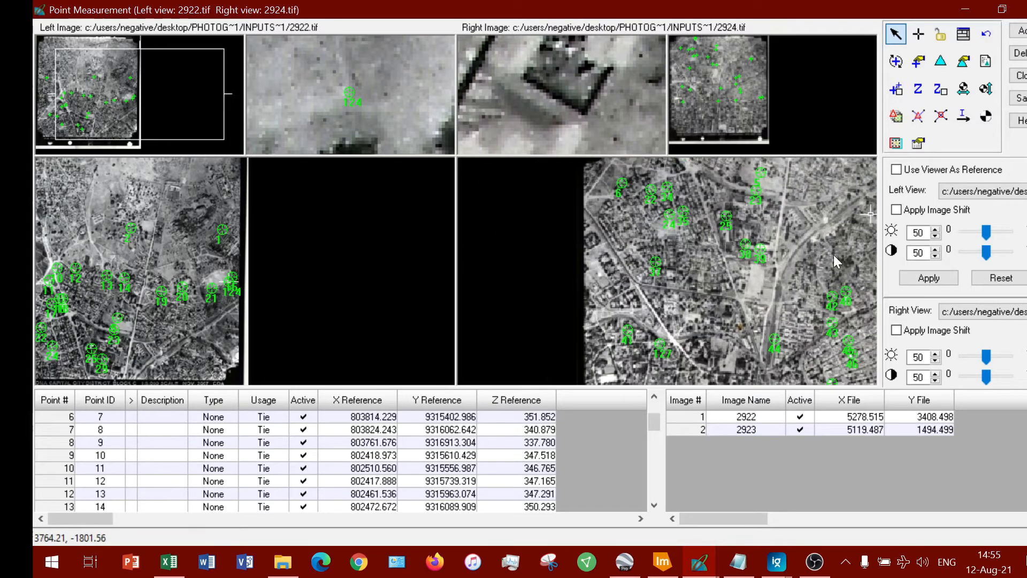
left_click_drag(708, 345, 640, 178)
left_click_drag(681, 291, 618, 319)
scroll(627, 284, "up", 1)
scroll(627, 284, "up", 5)
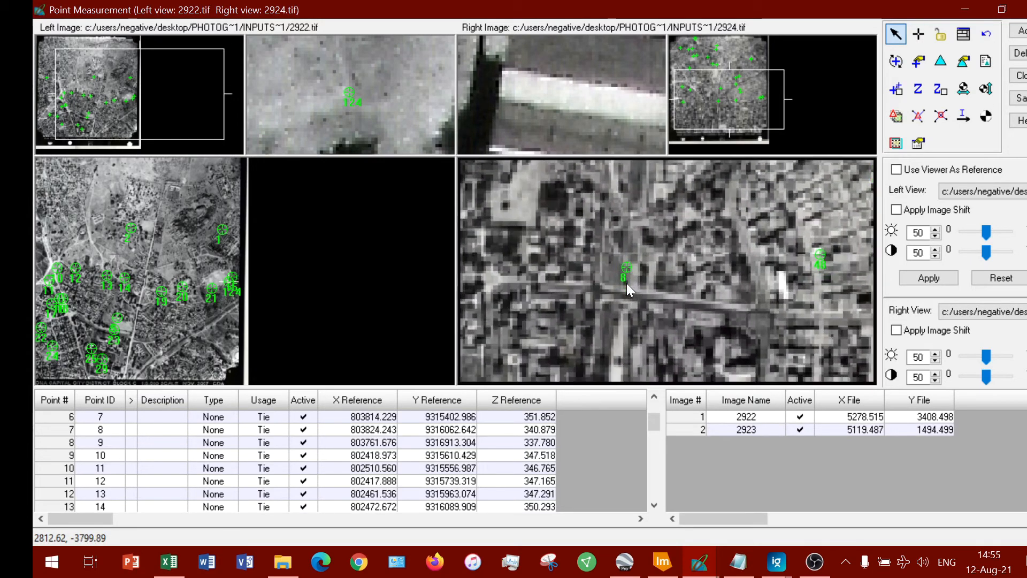
Inspect image 2924 from point 8 across to points 9 and 129 near its edge.
scroll(640, 307, "down", 5)
scroll(639, 307, "up", 5)
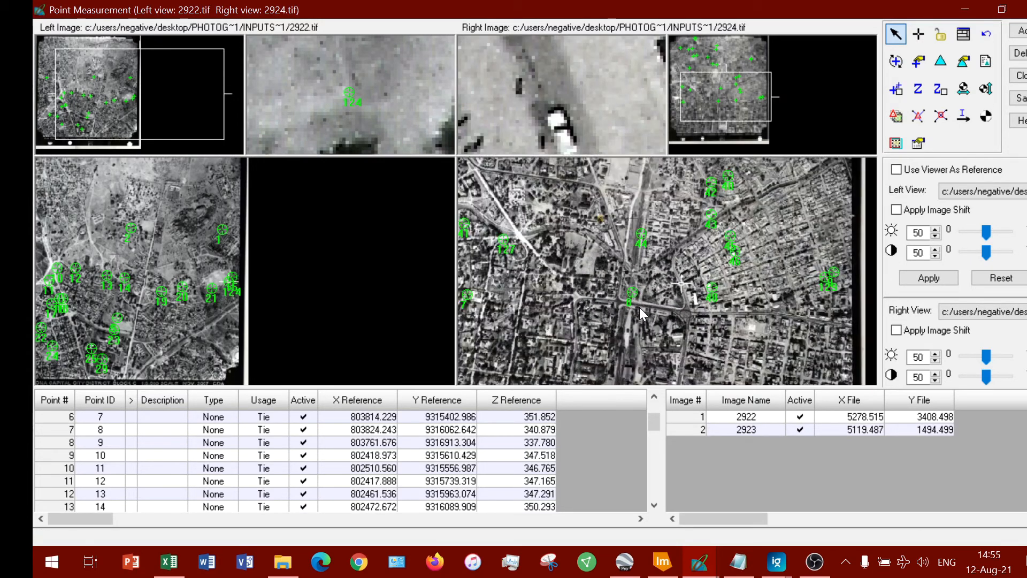
left_click_drag(679, 319, 473, 290)
mouse_move(608, 279)
left_mouse_down()
mouse_move(593, 309)
mouse_move(608, 294)
left_mouse_up()
scroll(621, 289, "up", 5)
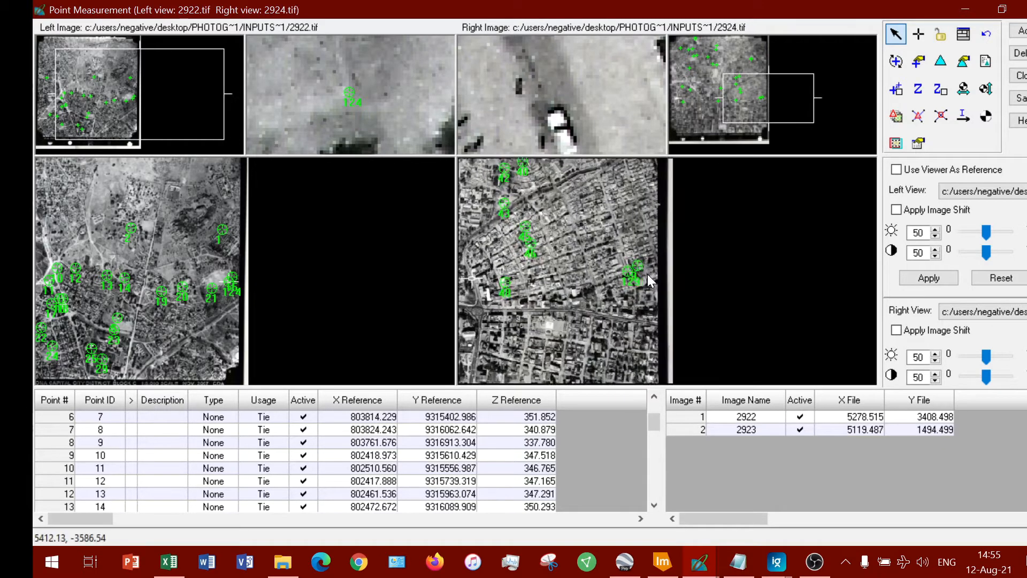
Delete the tie points with IDs 16 through 48 from the point list, keeping the control points.
left_click(225, 428)
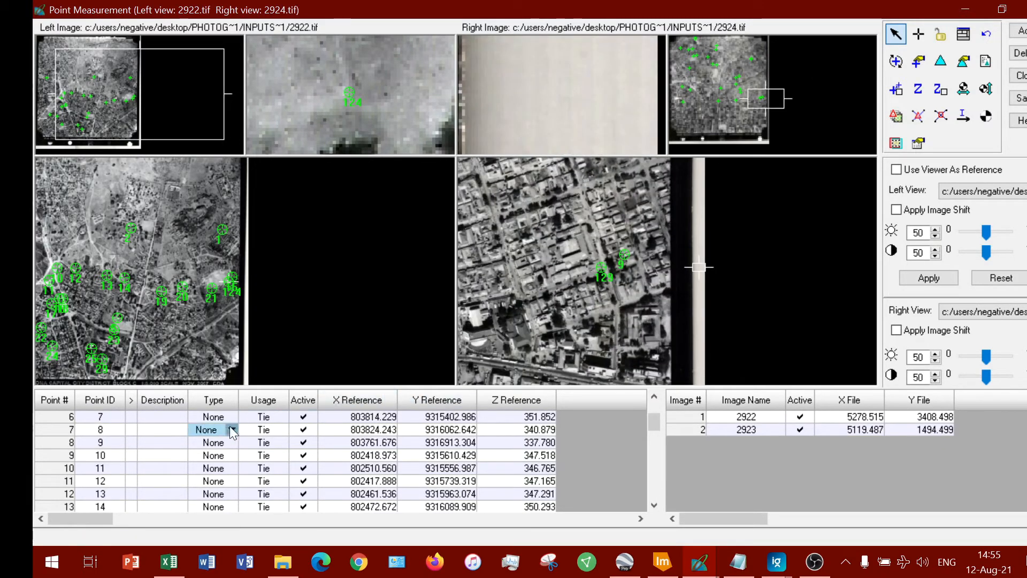
scroll(220, 434, "down", 1)
left_click(111, 432)
scroll(112, 433, "down", 2)
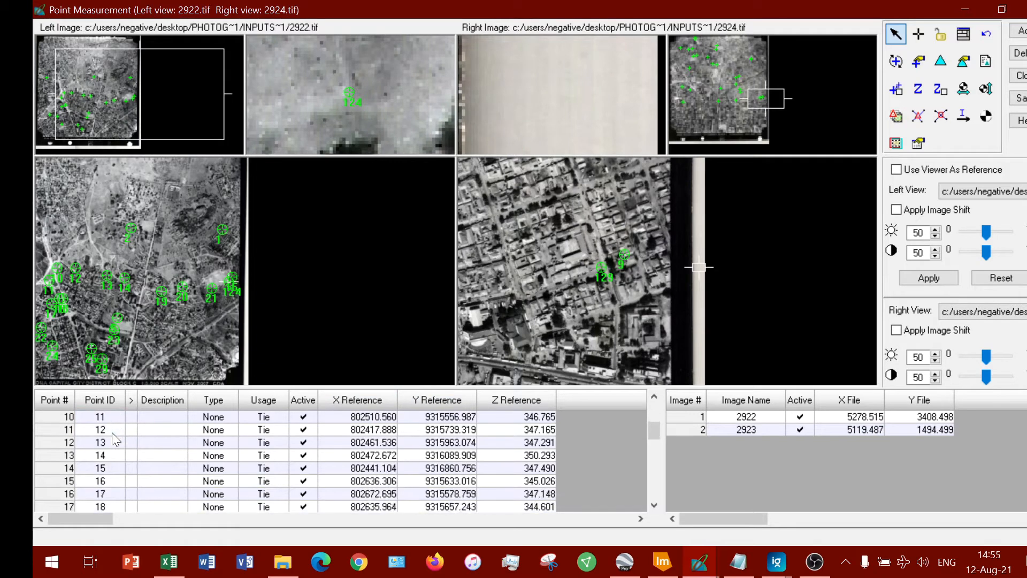
left_click(119, 450)
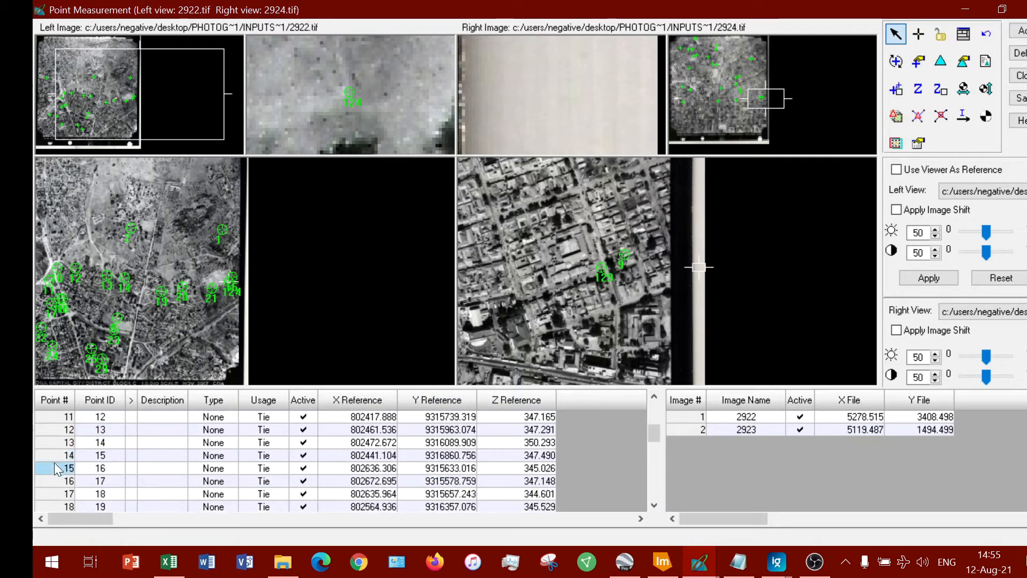
mouse_move(46, 468)
left_mouse_down()
mouse_move(49, 491)
mouse_move(76, 455)
mouse_move(34, 466)
mouse_move(42, 470)
left_mouse_up()
scroll(50, 490, "down", 6)
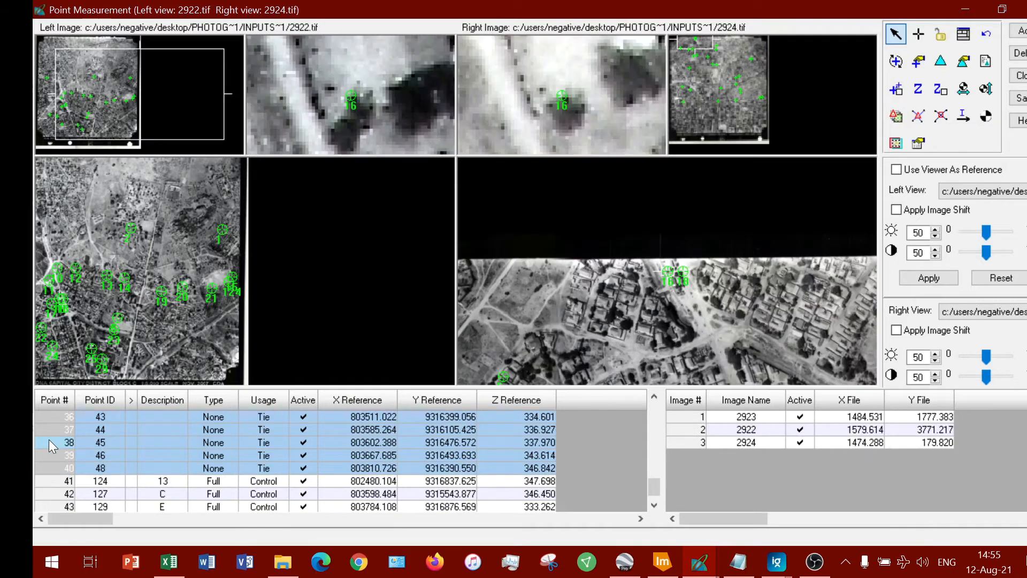
right_click(52, 428)
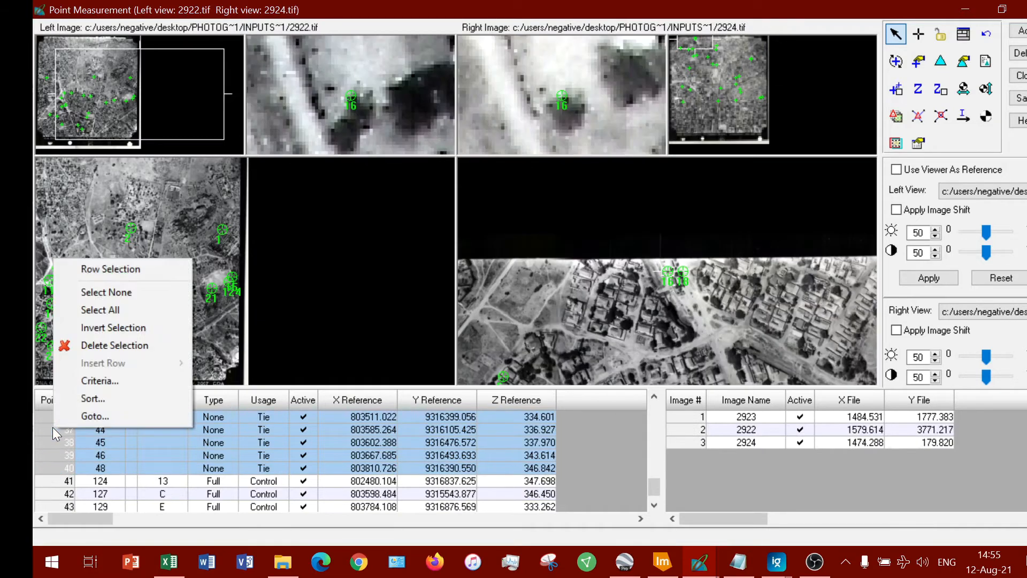
left_click(119, 349)
Review the remaining points on images 2922 and 2924, and delete tie points 10 through 15.
scroll(319, 470, "up", 5)
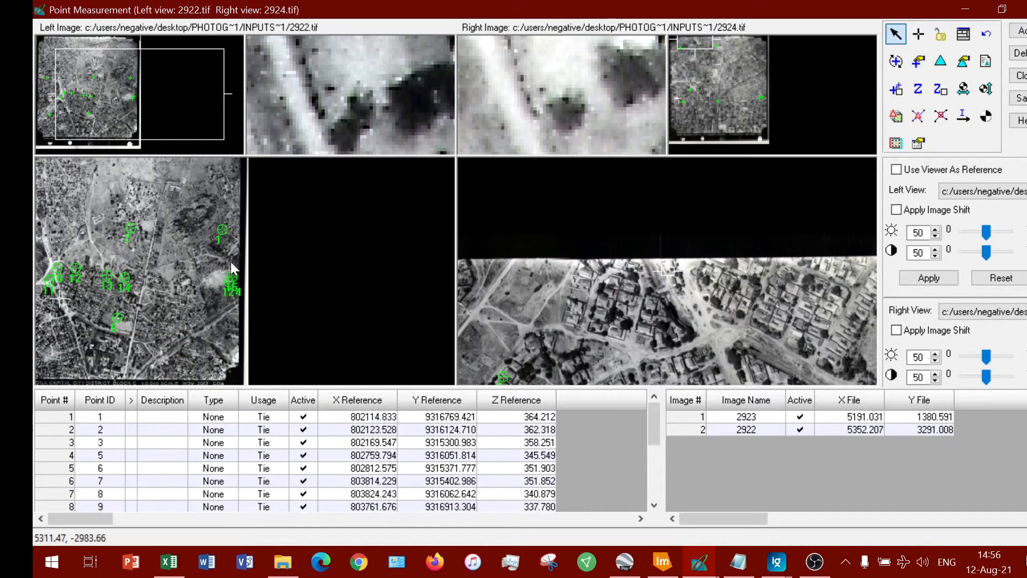
left_click_drag(656, 289, 670, 182)
scroll(691, 274, "down", 5)
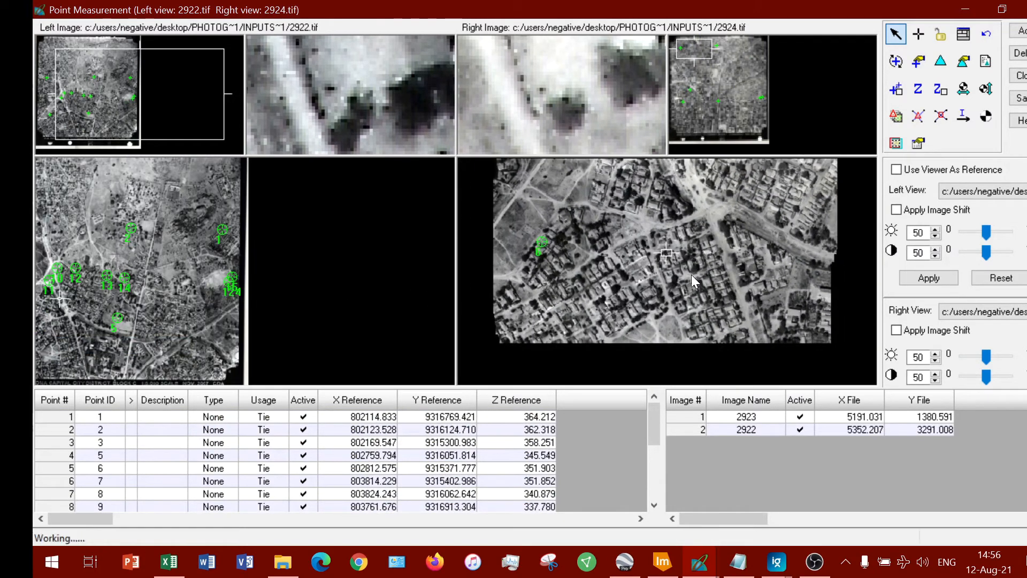
left_click_drag(285, 183, 383, 191)
left_click_drag(232, 307, 307, 281)
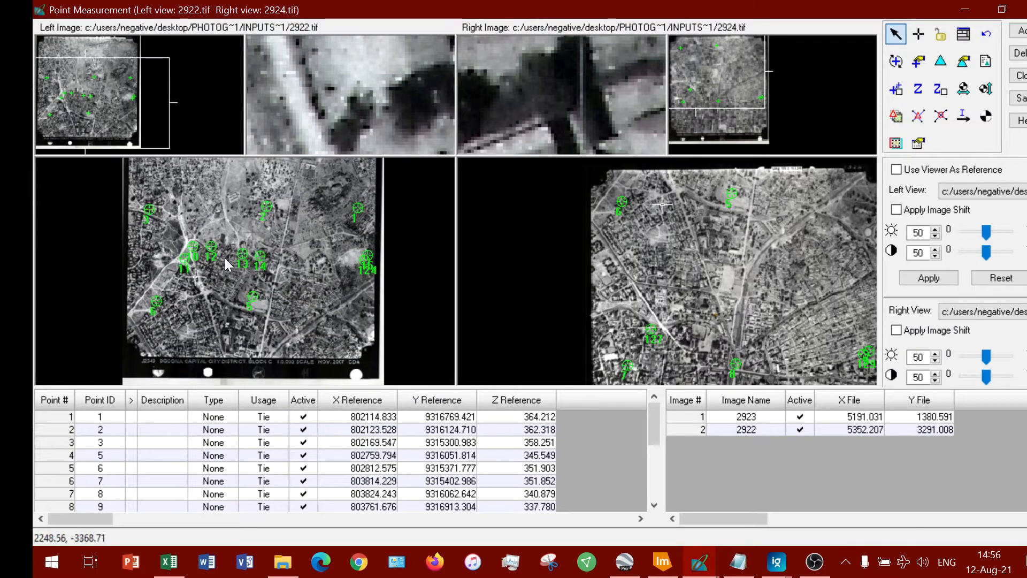
left_click(81, 469)
scroll(80, 468, "down", 3)
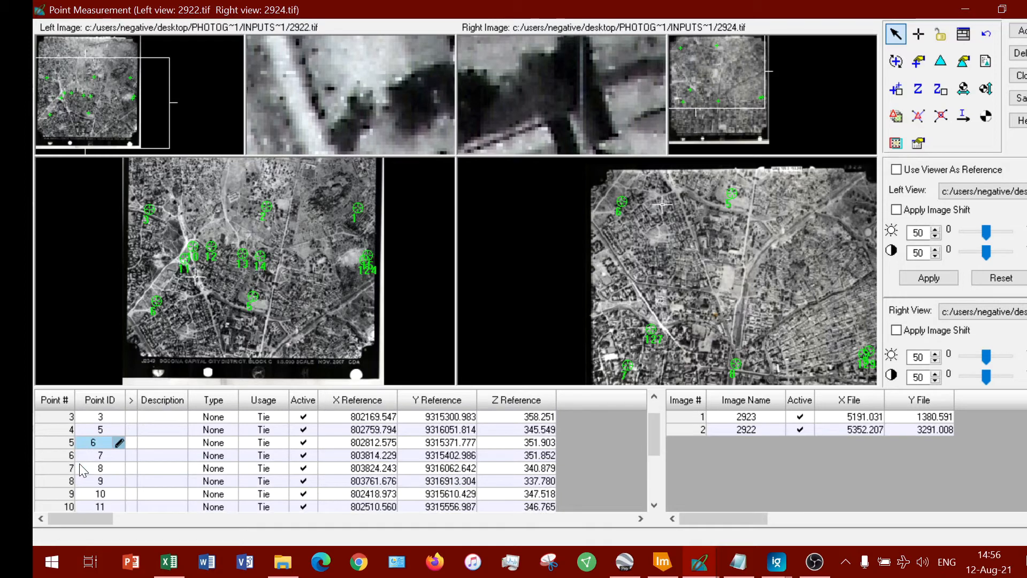
left_click(65, 455)
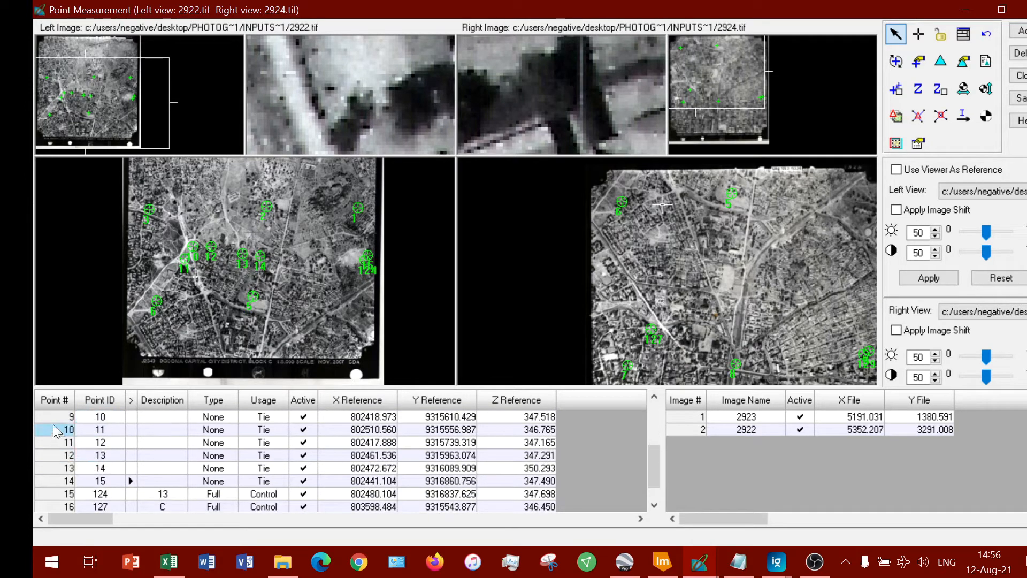
left_click_drag(43, 417, 43, 467)
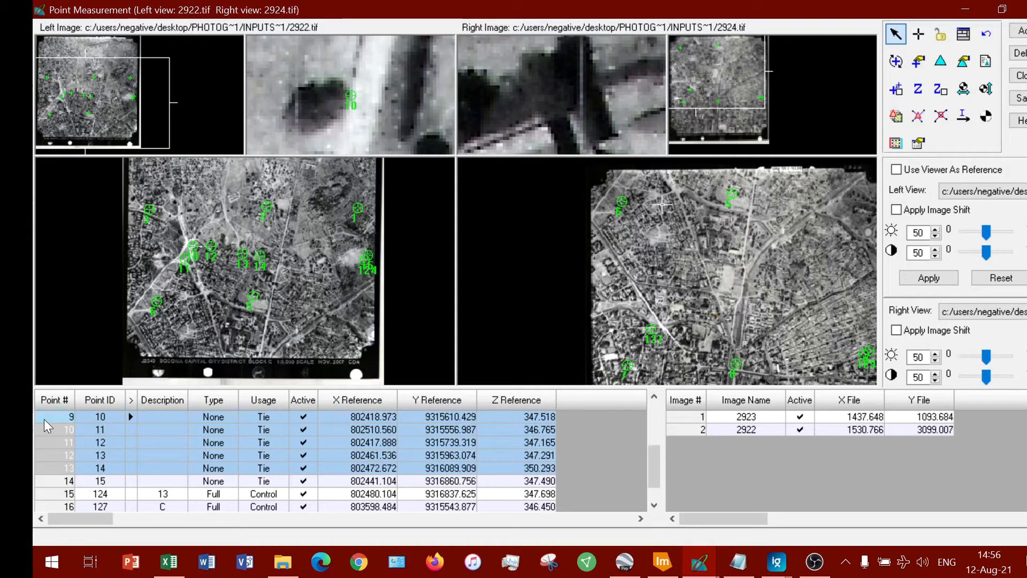
left_click(47, 442)
left_click_drag(50, 421, 52, 473)
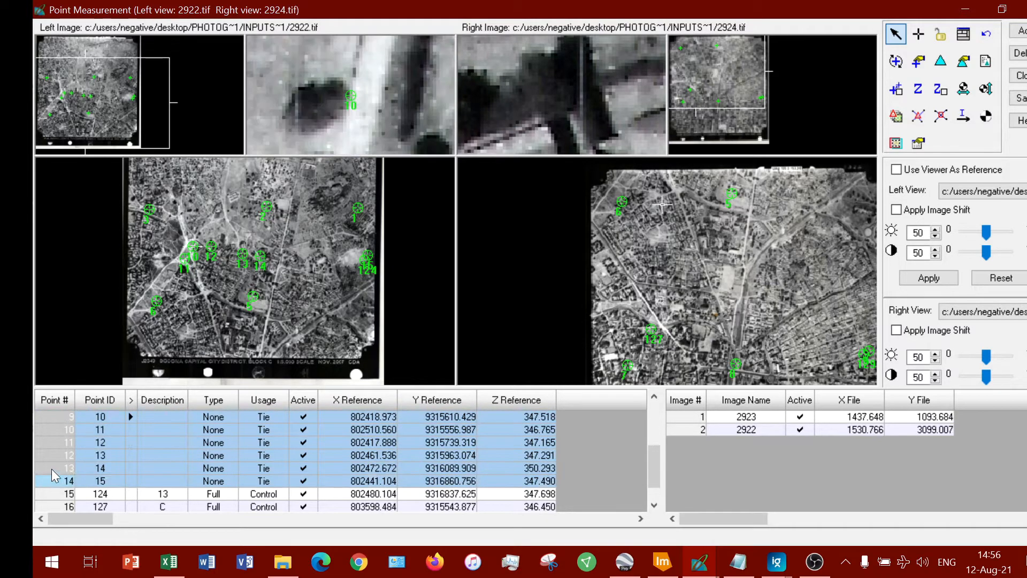
right_click(55, 442)
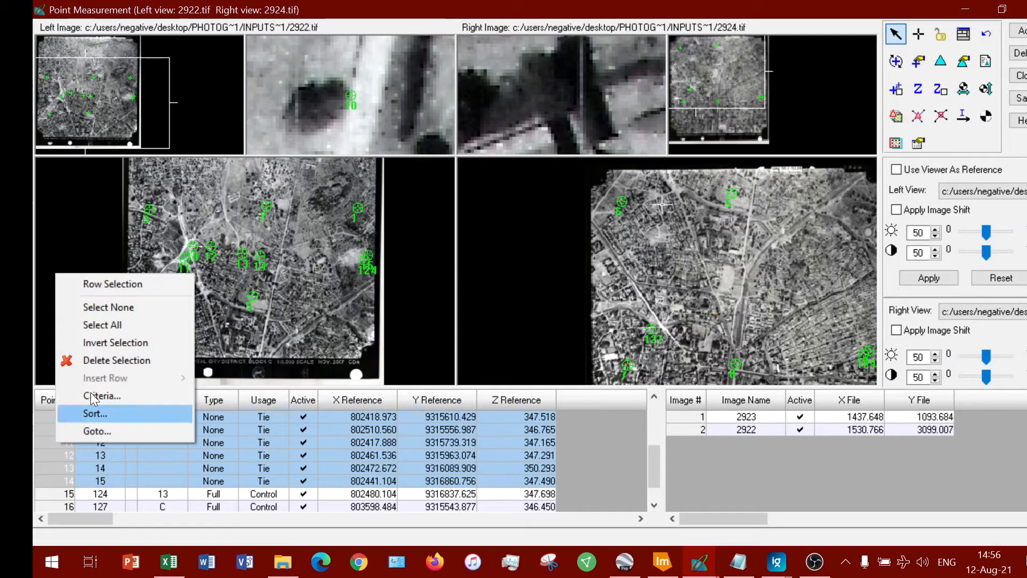
left_click(96, 359)
left_click(171, 456)
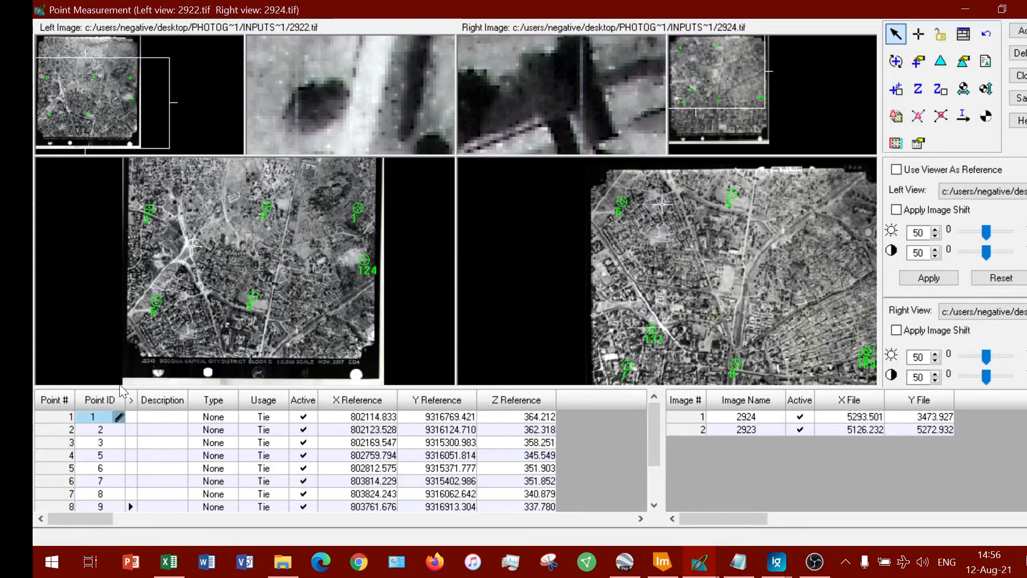
Examine how the remaining tie and control points are distributed over images 2922 and 2924.
left_click_drag(305, 317, 245, 309)
scroll(200, 288, "up", 3)
scroll(221, 291, "down", 3)
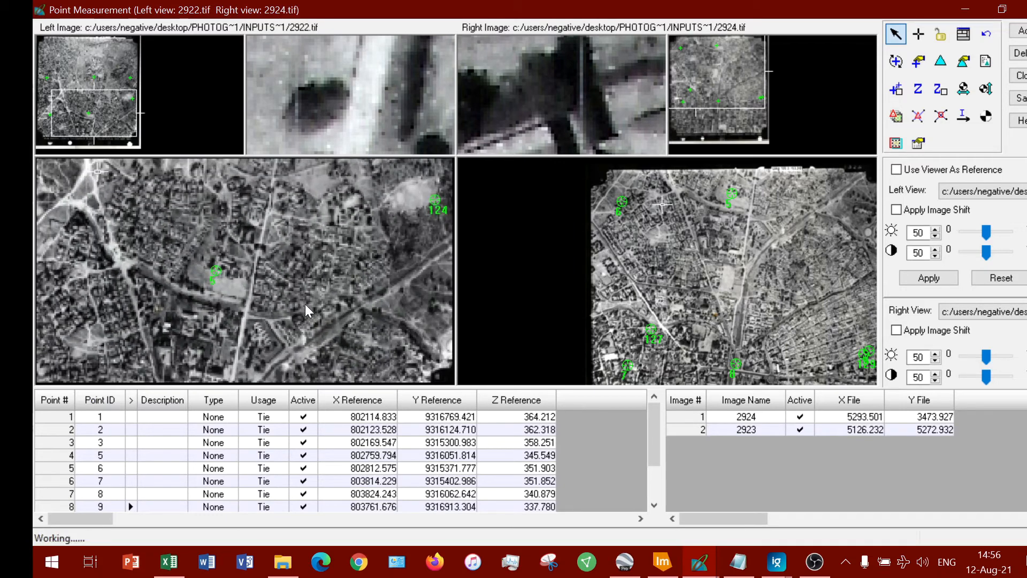
scroll(301, 294, "down", 3)
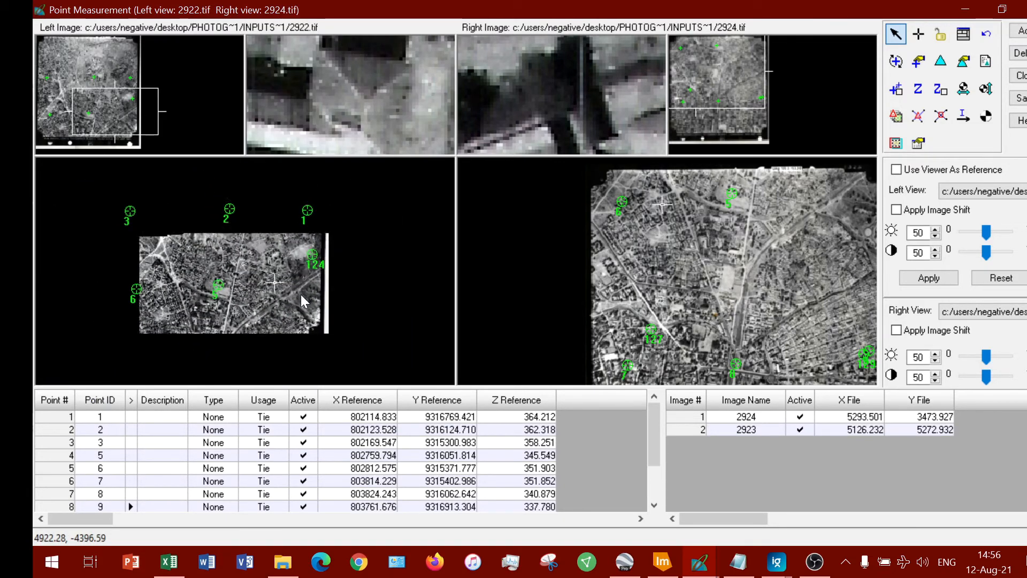
left_click_drag(286, 313, 314, 317)
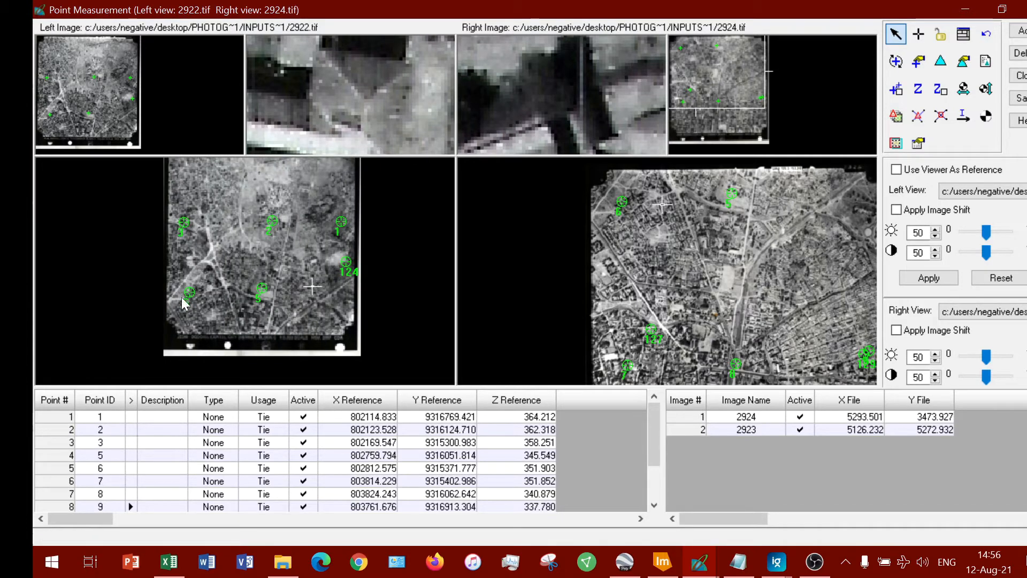
scroll(799, 293, "down", 3)
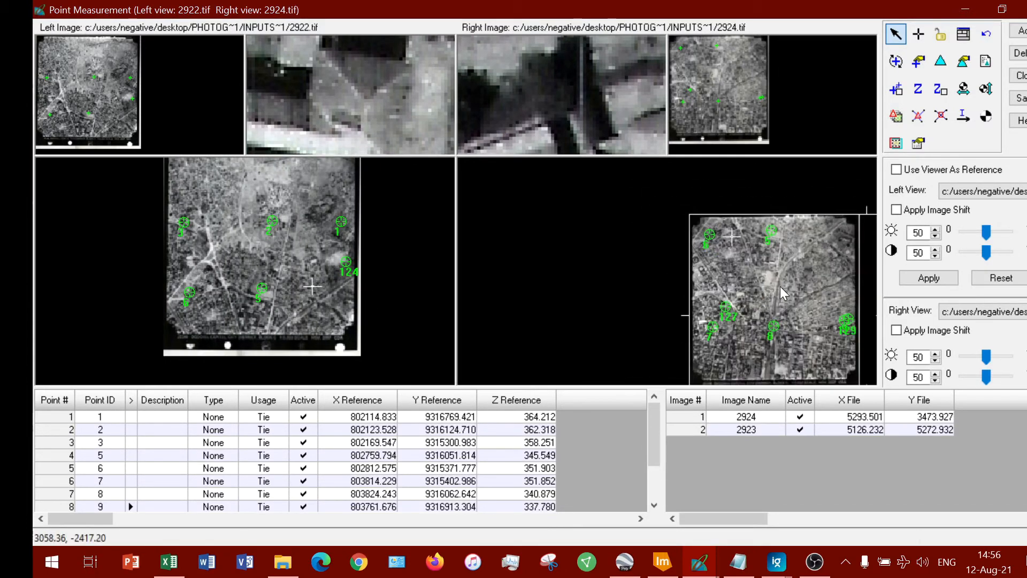
left_click_drag(777, 314, 620, 290)
scroll(627, 321, "up", 2)
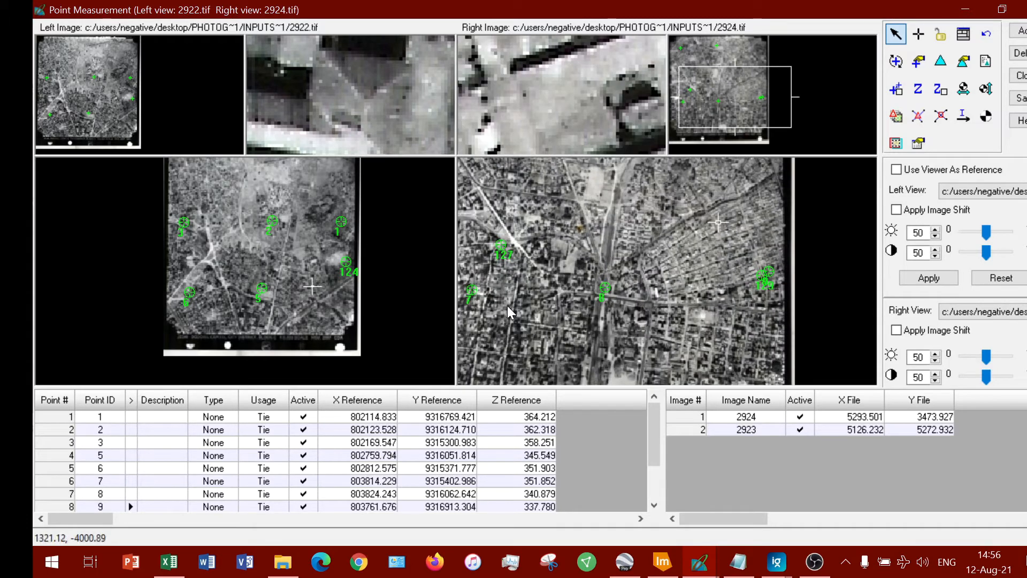
left_click_drag(610, 217, 649, 398)
left_click_drag(782, 239, 649, 356)
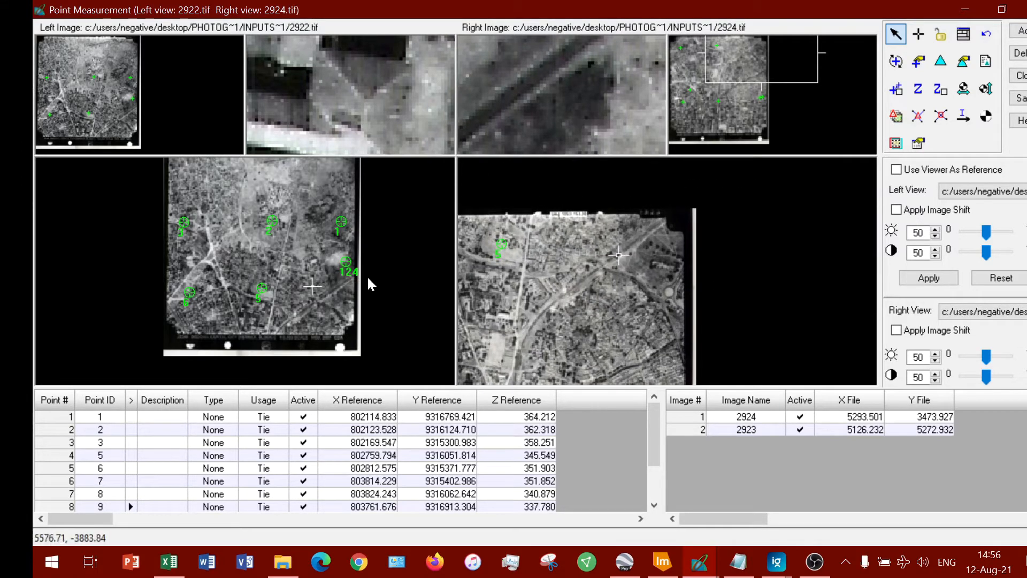
left_click_drag(583, 297, 617, 250)
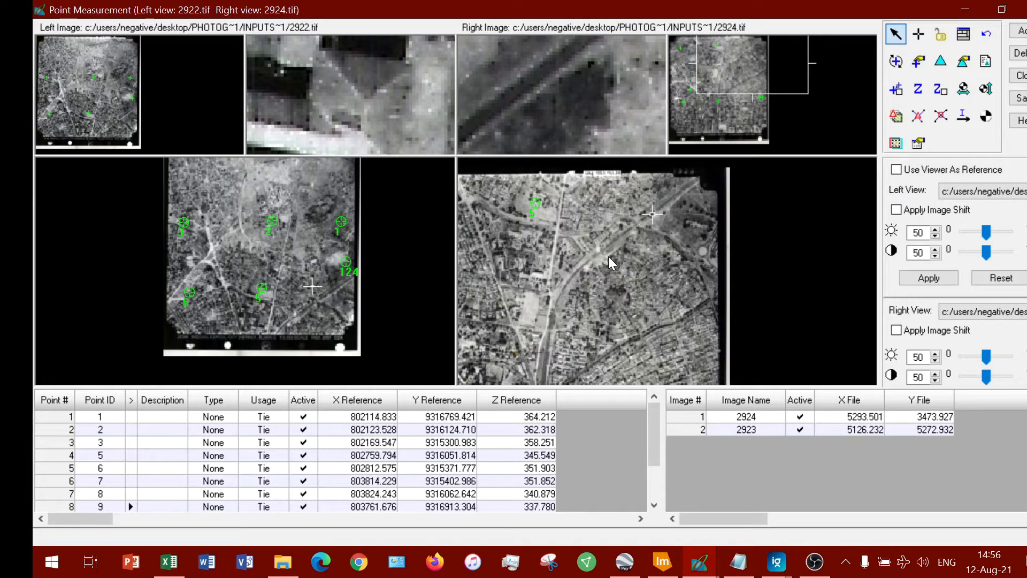
Recompute the reference coordinates of all remaining tie points, IDs 1 to 9, and convert them to full control points.
scroll(359, 441, "down", 6)
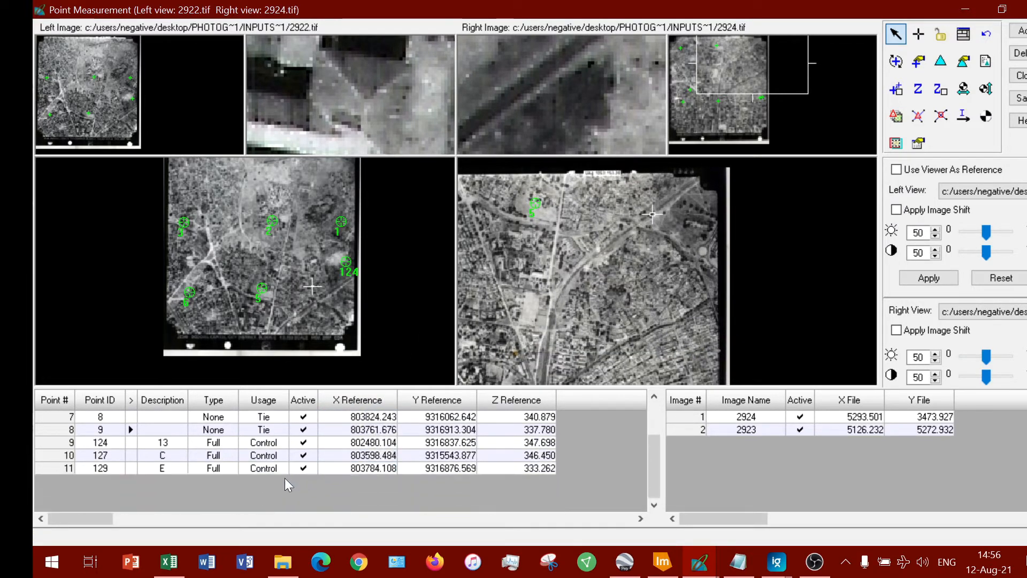
scroll(241, 469, "up", 2)
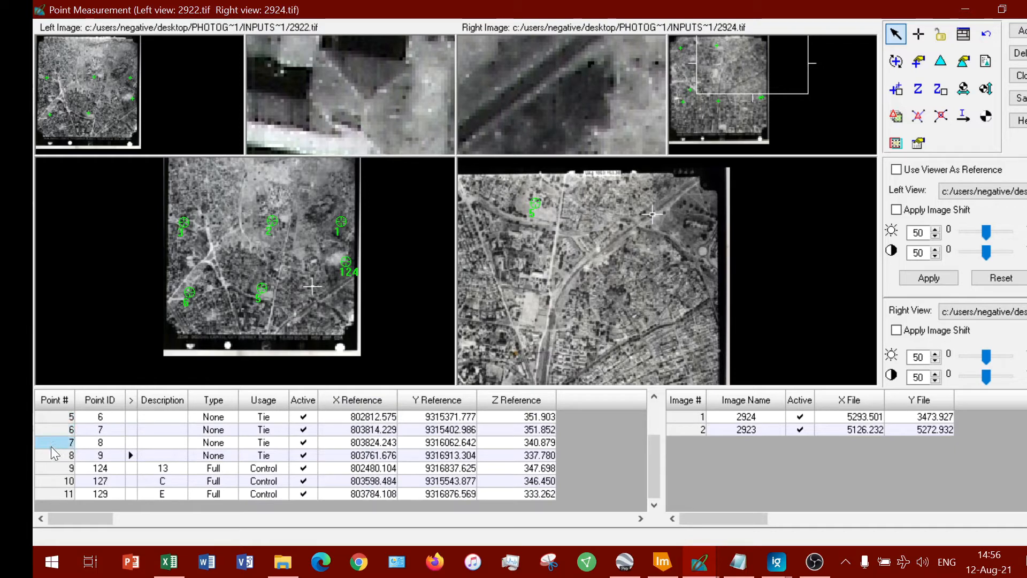
left_click_drag(46, 451, 38, 423)
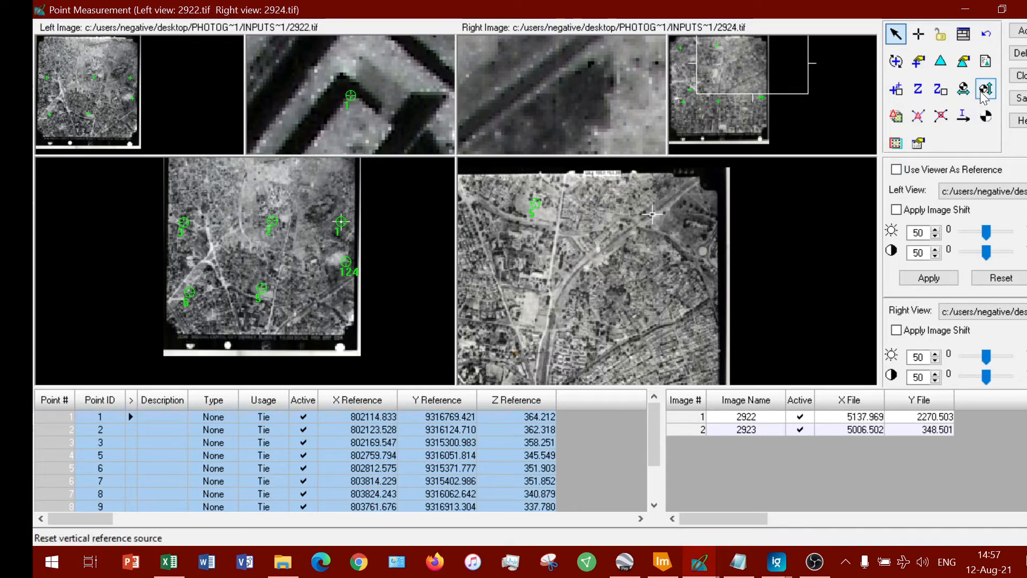
left_click(943, 125)
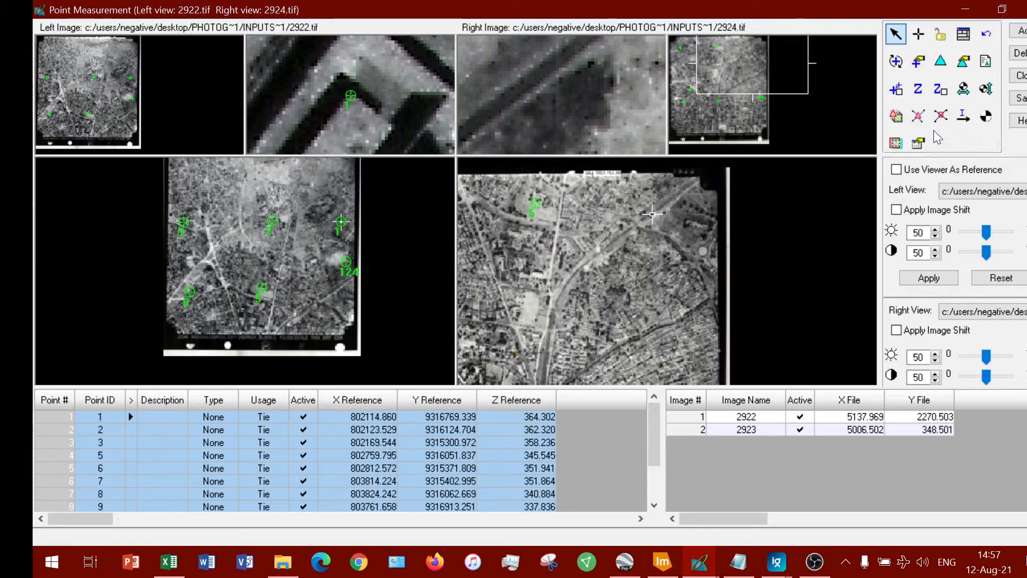
left_click(920, 122)
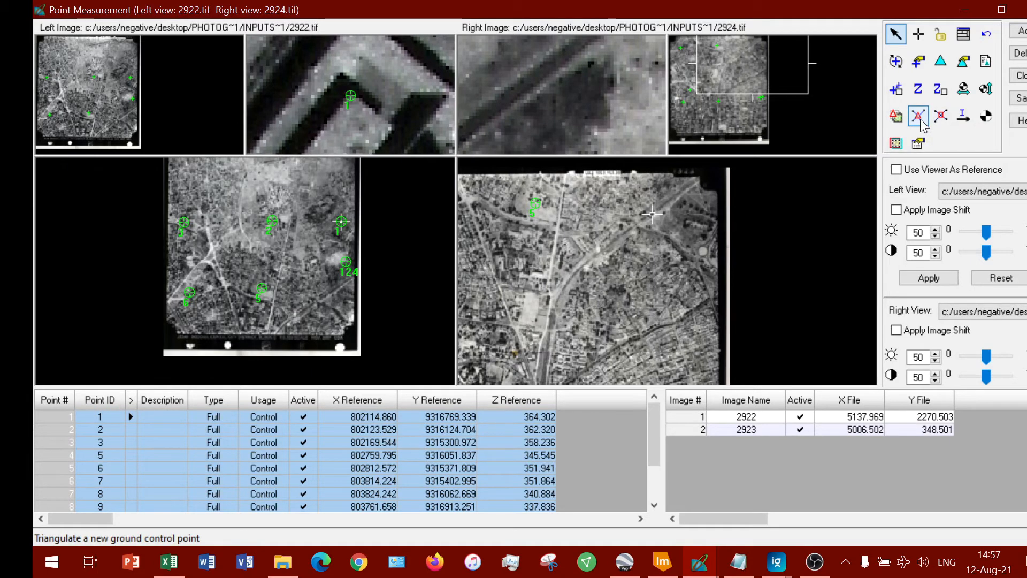
Check the type and usage of the converted points throughout the point list.
left_click(268, 429)
left_click(259, 482)
scroll(262, 481, "down", 2)
left_click(270, 456)
scroll(263, 444, "up", 2)
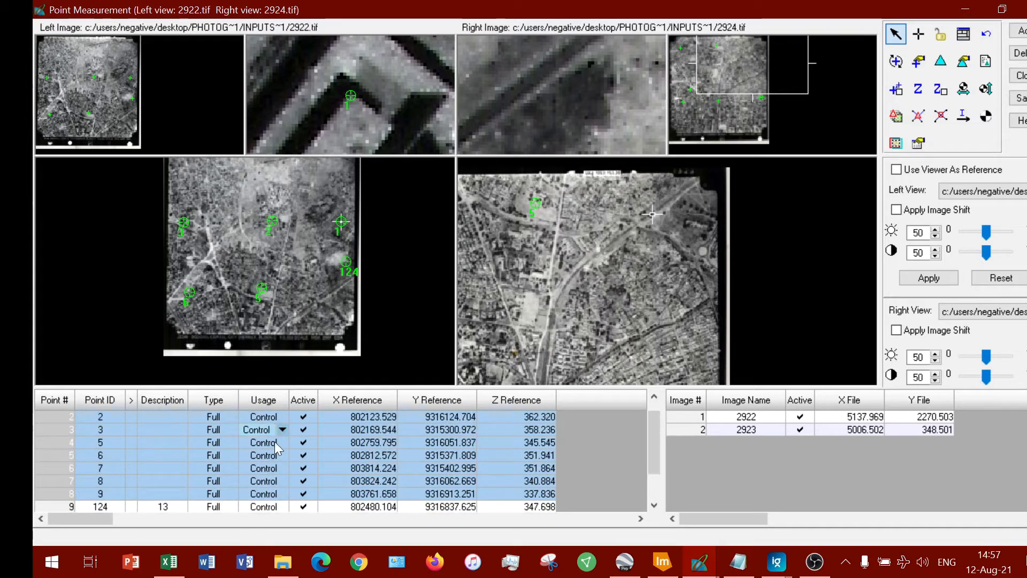
scroll(274, 450, "up", 1)
left_click(274, 476)
scroll(266, 454, "down", 1)
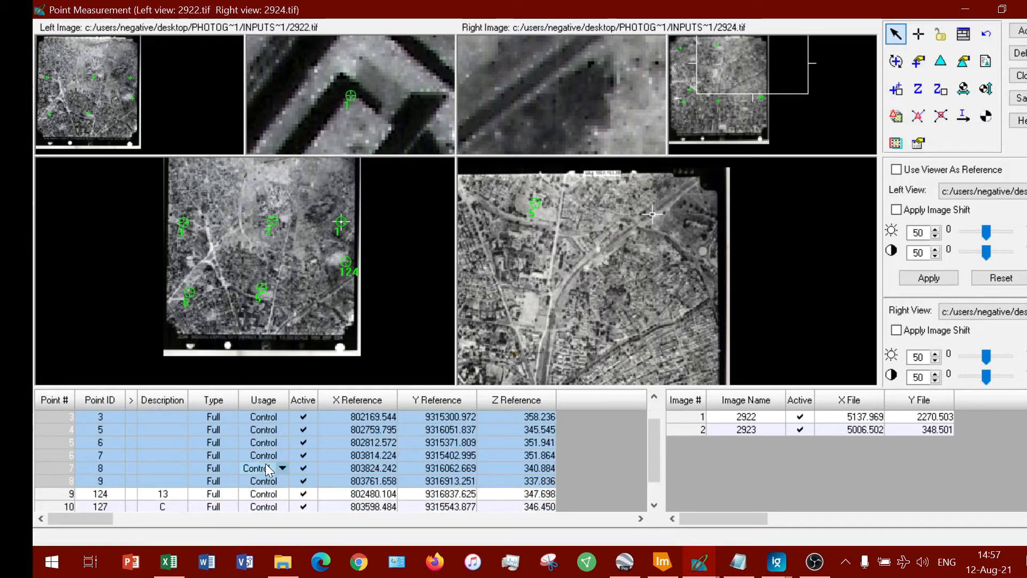
left_click(263, 415)
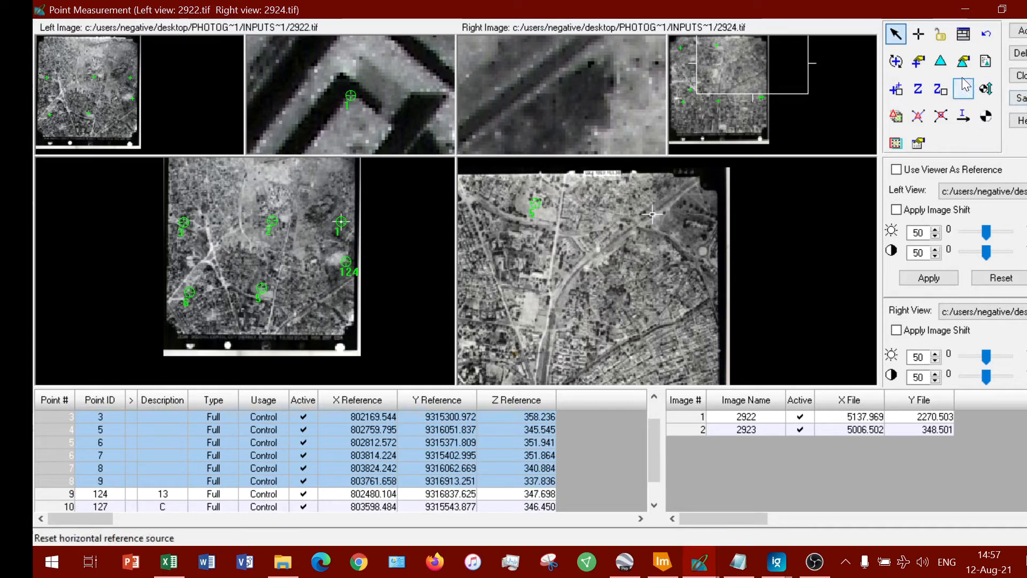
Run the triangulation with the converted control points and close its summary.
left_click(941, 64)
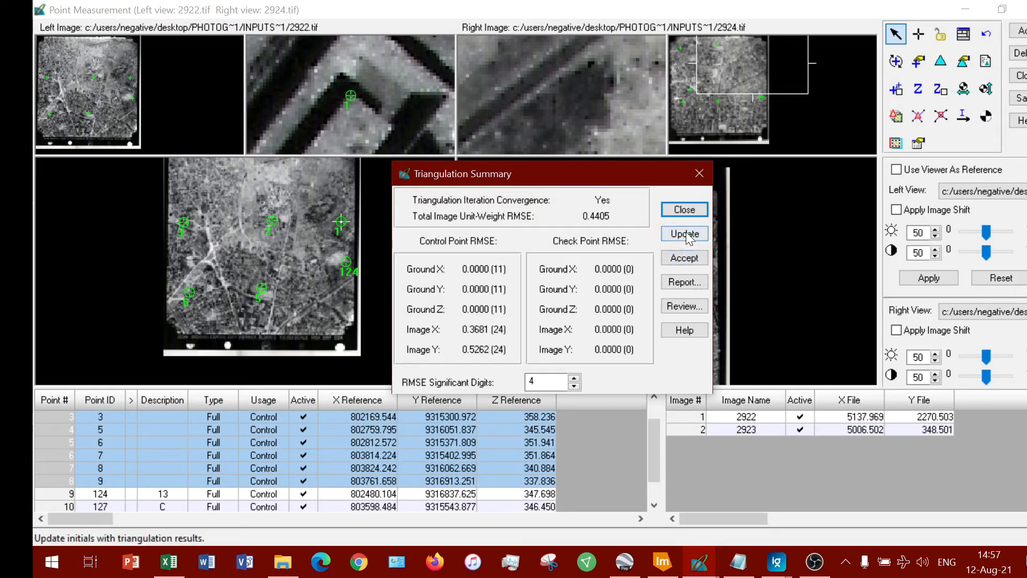
left_click(691, 212)
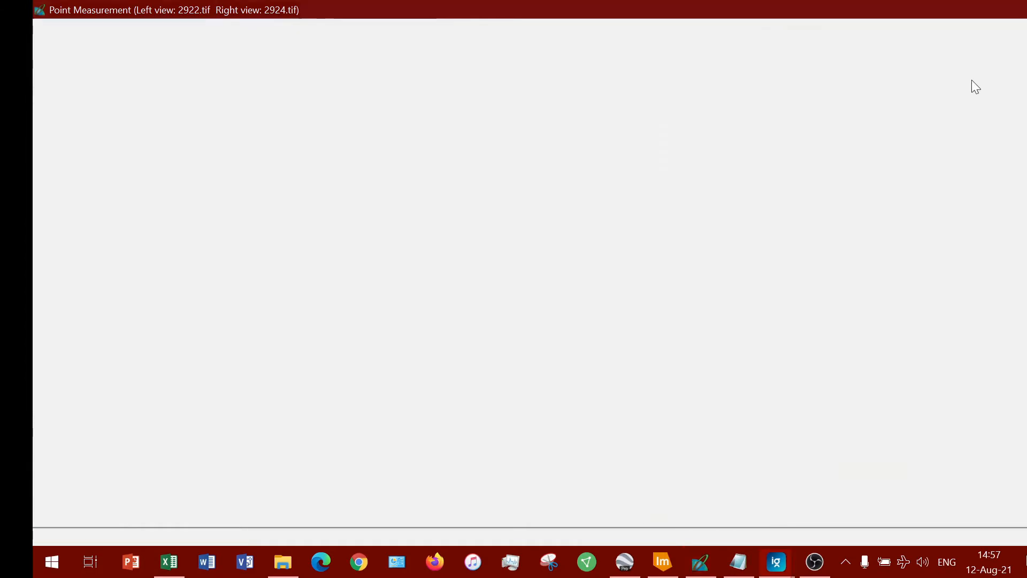
Switch to the IMAGINE Photogrammetry Project Manager and reopen Point Measurement for the demo_1 block.
left_click(776, 562)
left_click(700, 562)
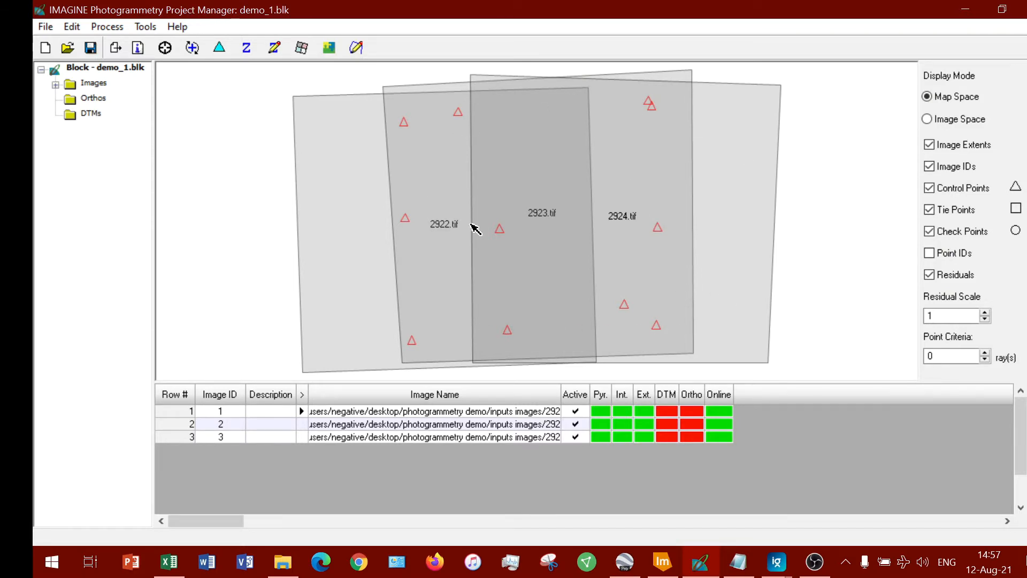
left_click(72, 27)
left_click(122, 143)
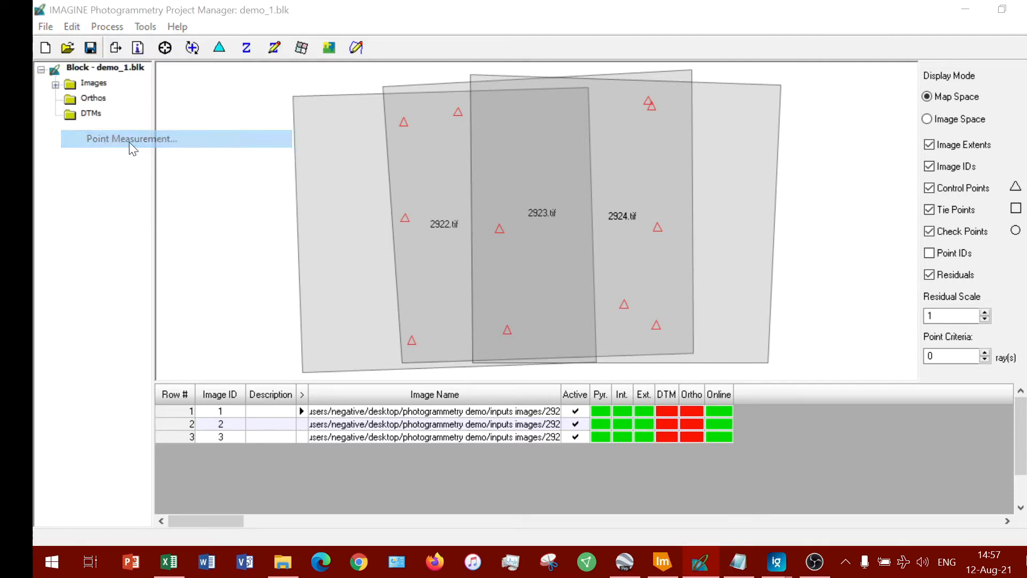
Finish opening Point Measurement for the block, run the triangulation and display its full report.
left_click(462, 322)
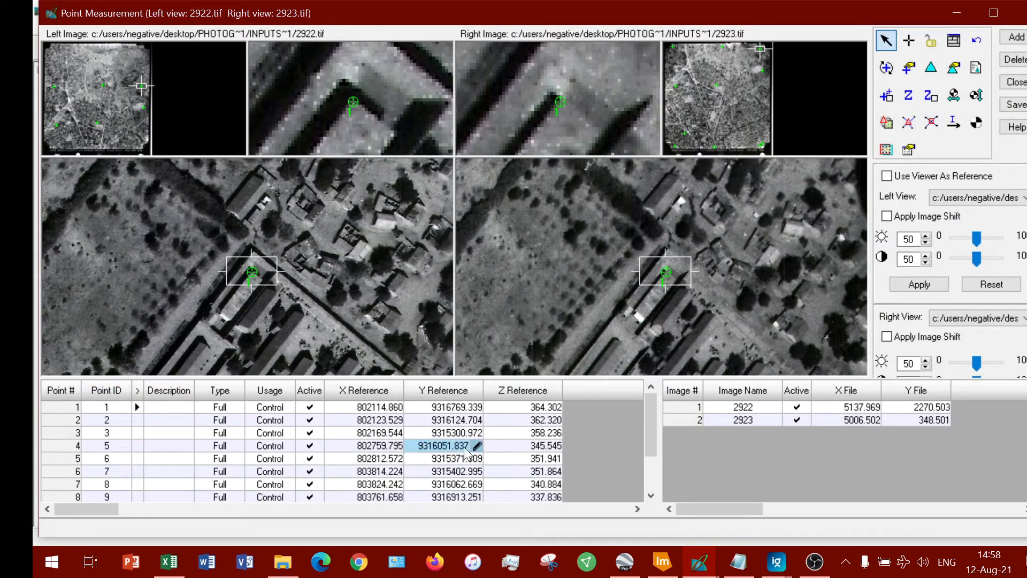
left_click(932, 70)
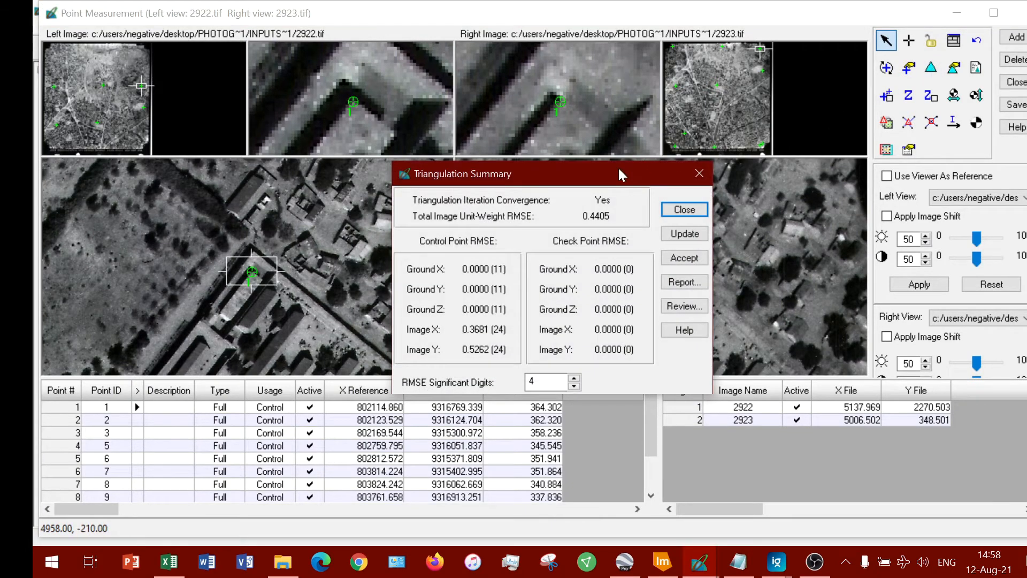
left_click_drag(620, 168, 613, 82)
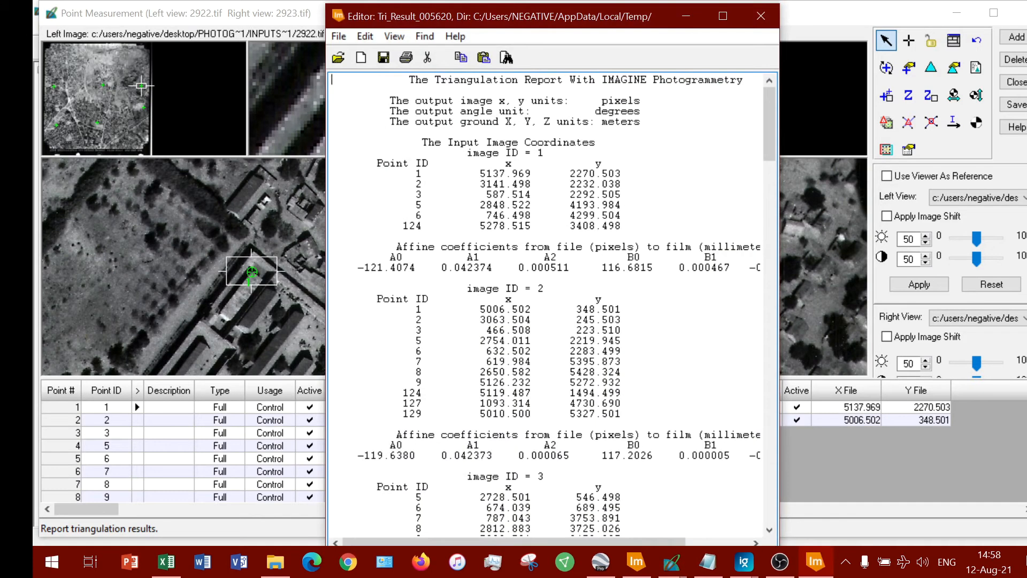
Start saving the triangulation report under a new name and create a REPORTS folder inside PHOTOGRAMMETRY DEMO for it.
left_click(339, 35)
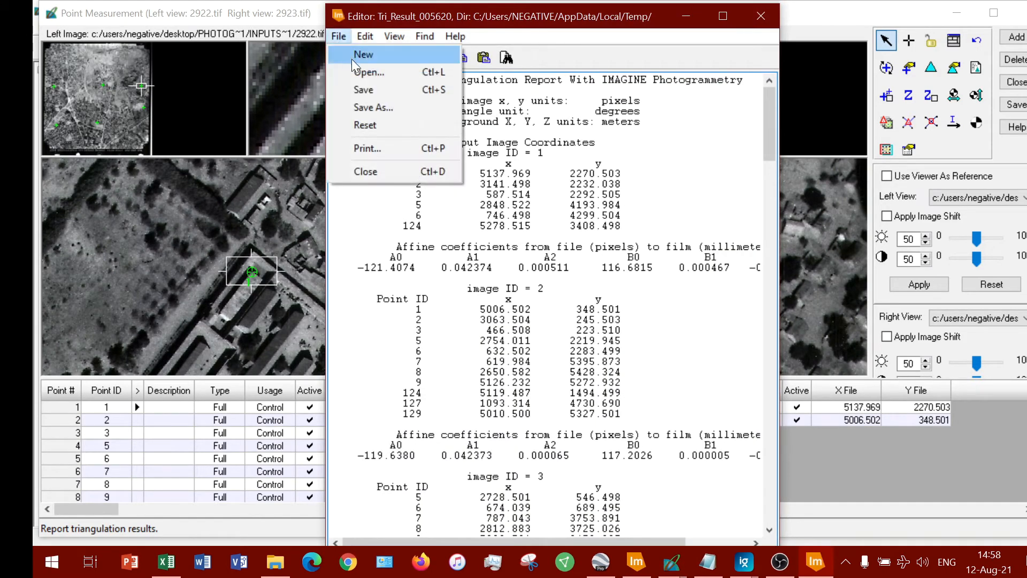
left_click(365, 109)
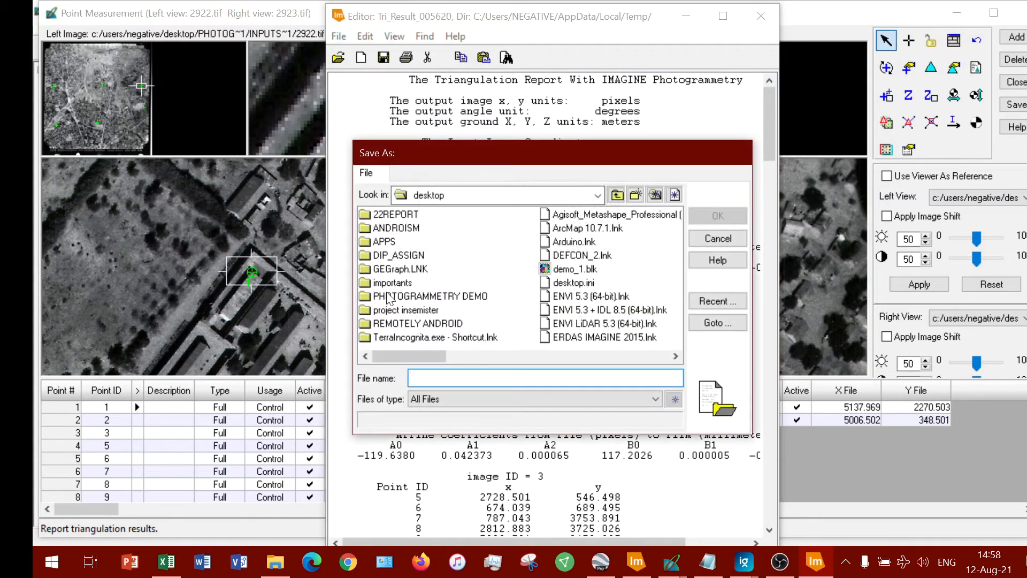
double_click(395, 297)
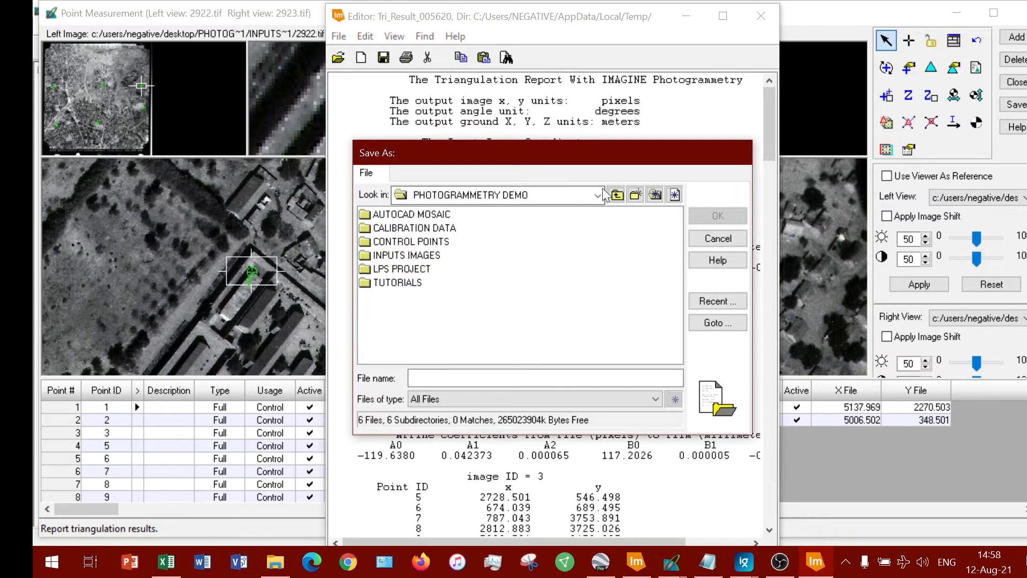
left_click(636, 195)
type("REPORTS")
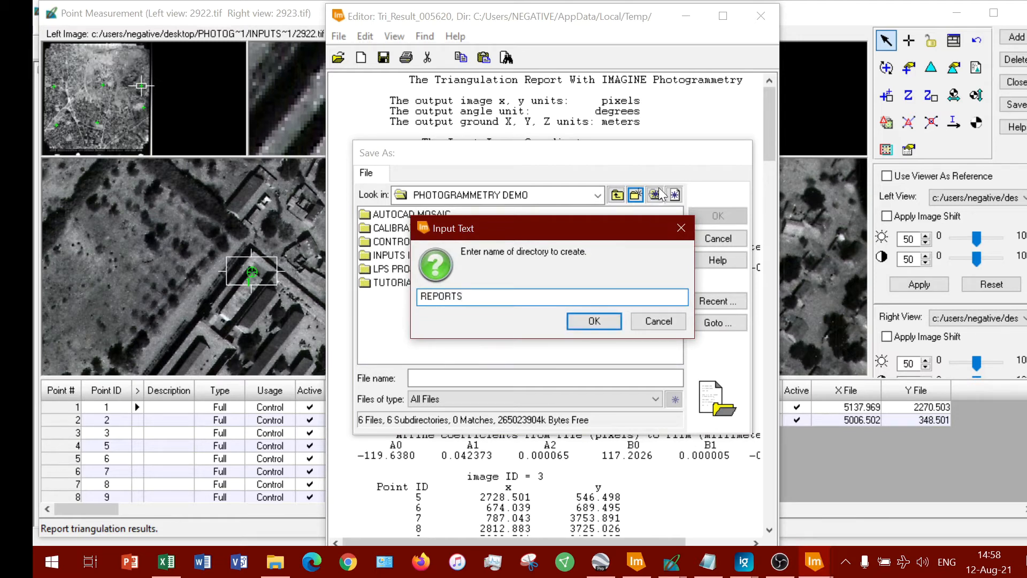
left_click(614, 322)
Save the triangulation report as AT REPORT in the REPORTS folder.
left_click(455, 371)
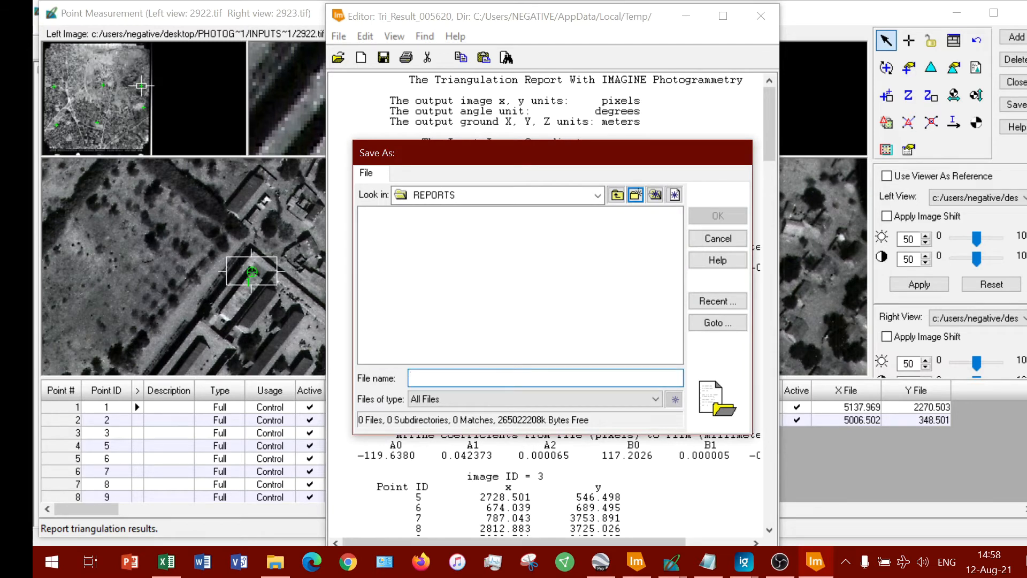
type("AT REPORT")
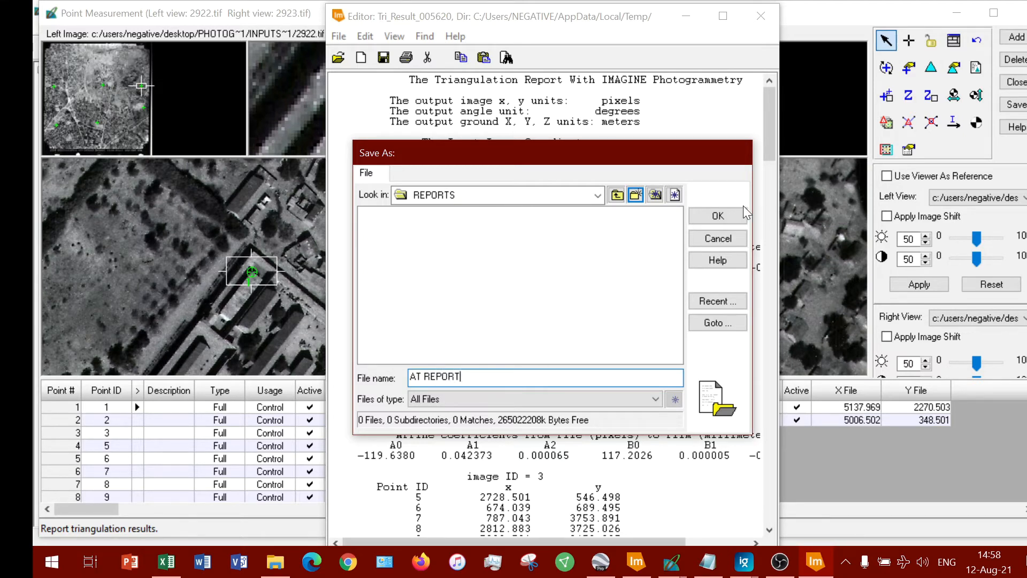
left_click(731, 210)
Read through the saved report's orientation parameters, object point coordinates and control point image residuals.
scroll(548, 305, "down", 20)
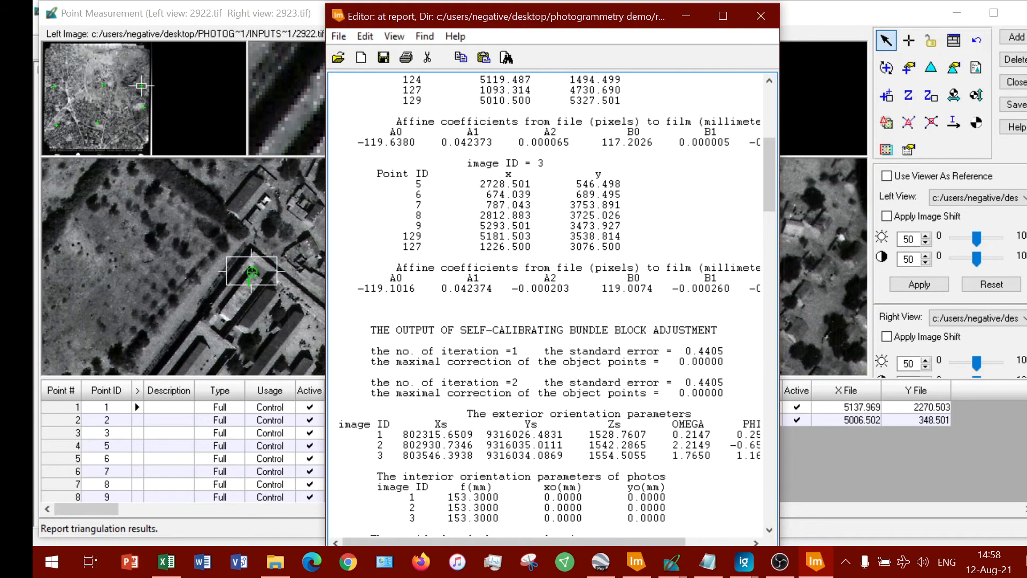
scroll(548, 305, "down", 10)
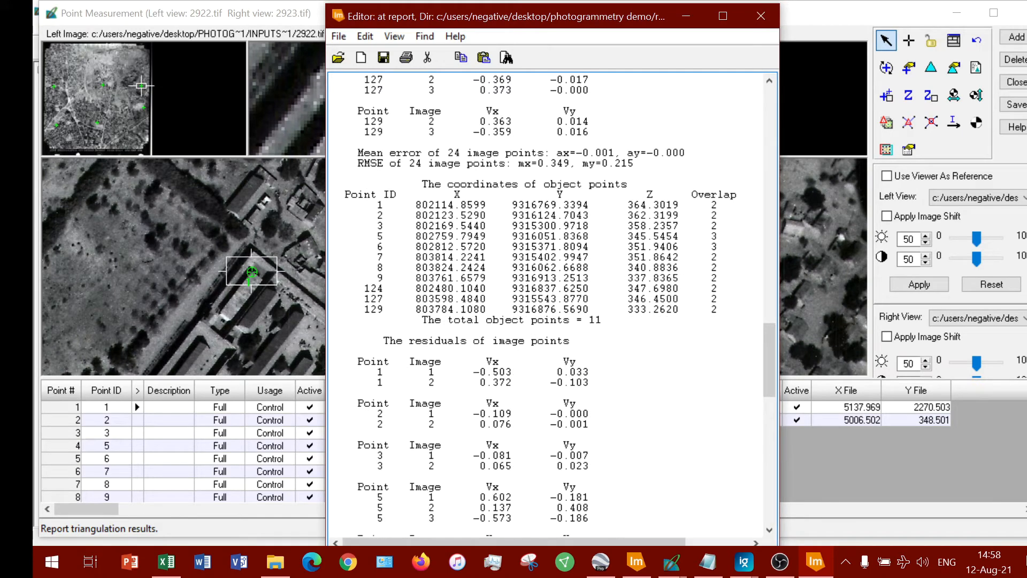
scroll(549, 305, "down", 20)
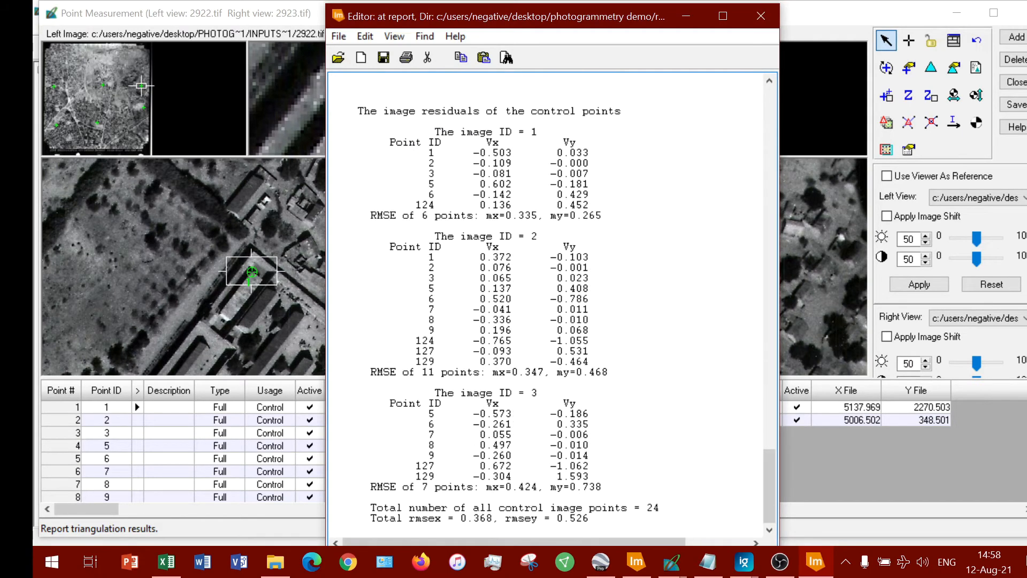
scroll(548, 305, "up", 20)
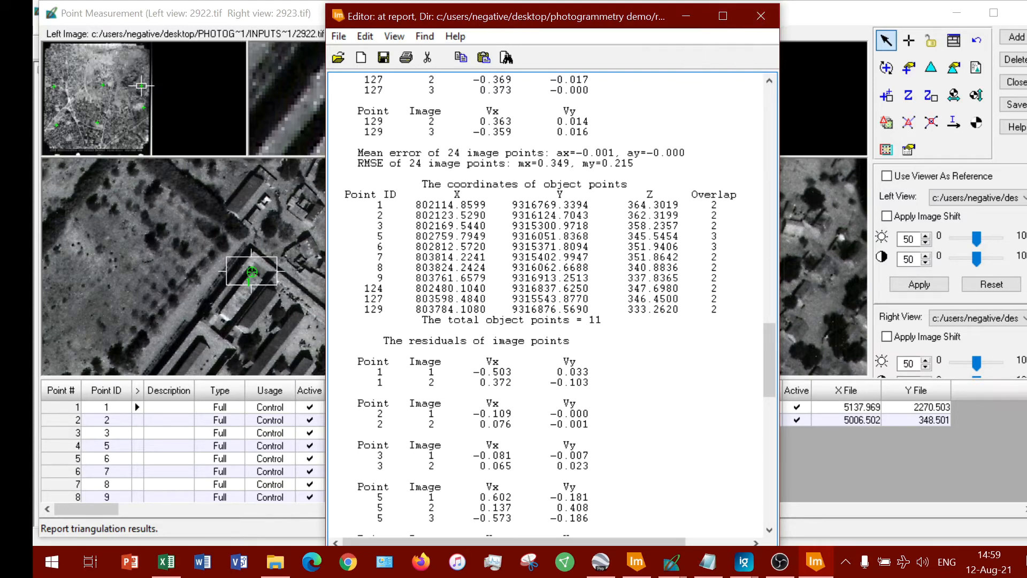
Close the report and the triangulation summary, and save the block.
left_click(760, 18)
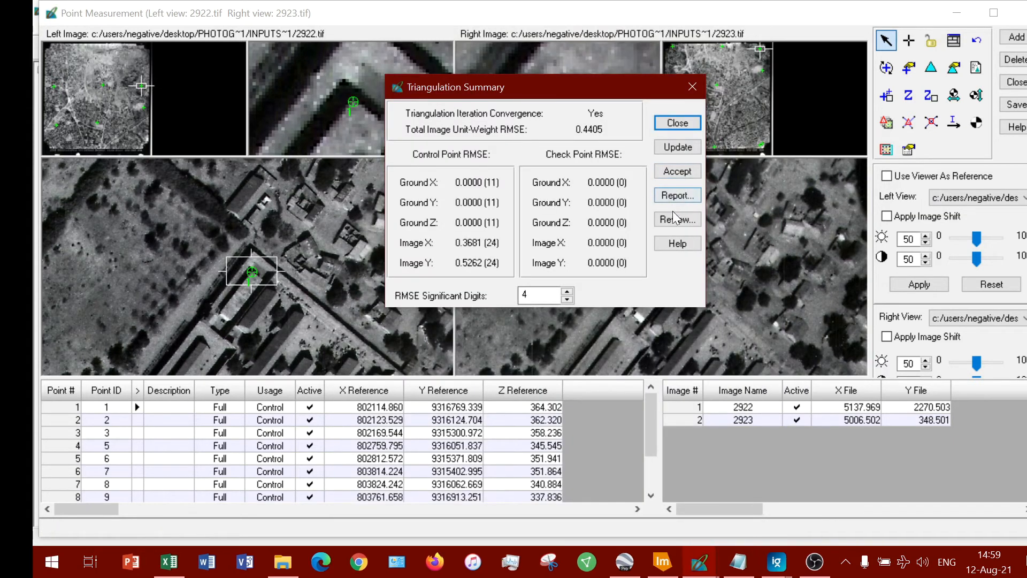
left_click(698, 92)
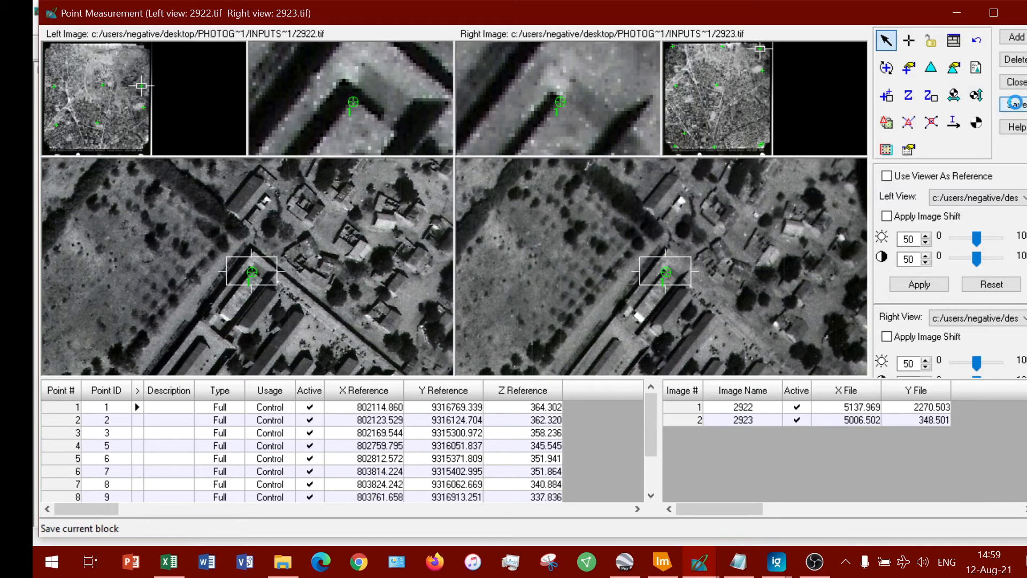
left_click(1016, 103)
Look through the reference coordinates of all control points in the point list.
scroll(413, 458, "down", 6)
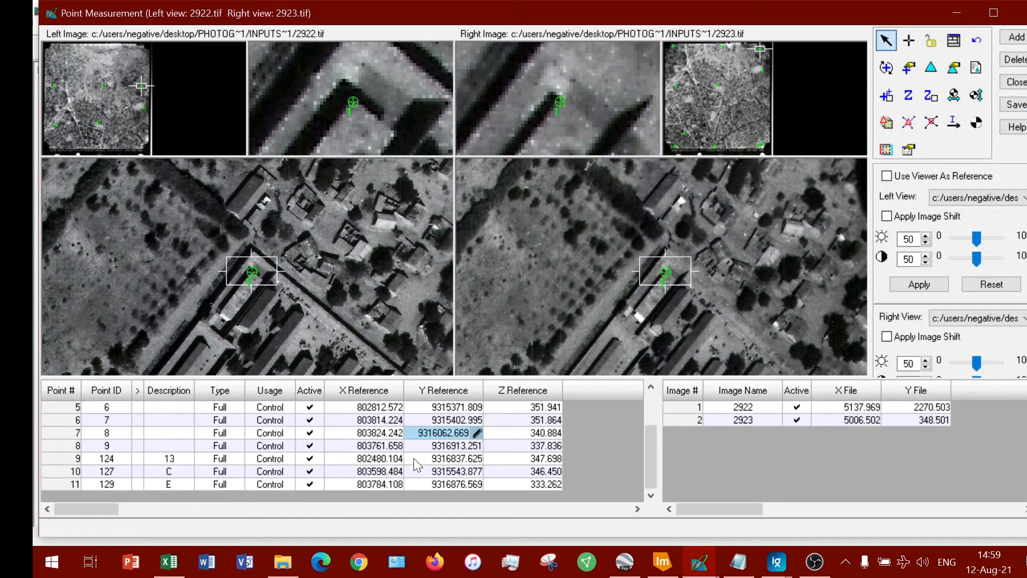
scroll(413, 458, "up", 4)
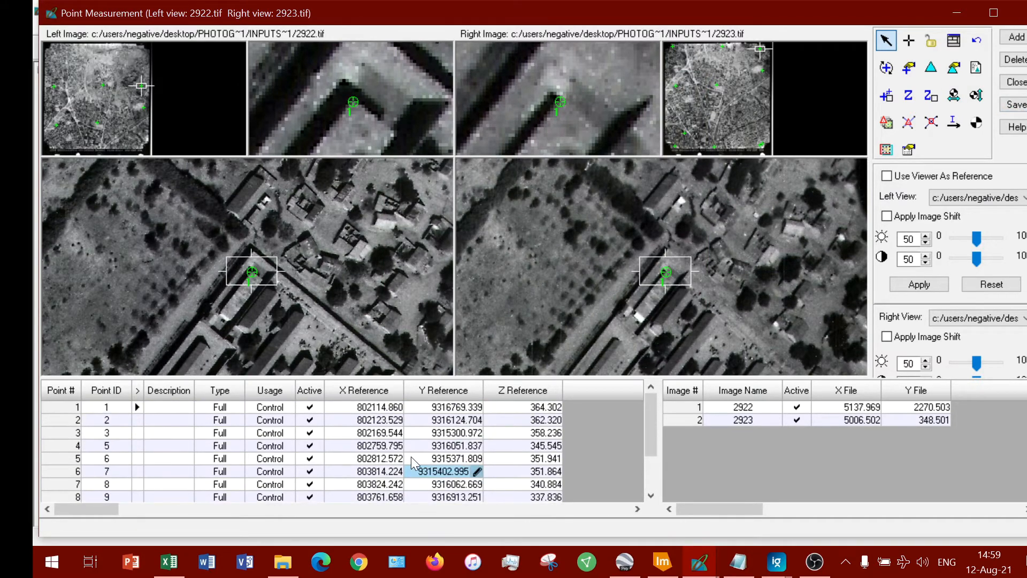
left_click(486, 462)
scroll(490, 463, "down", 8)
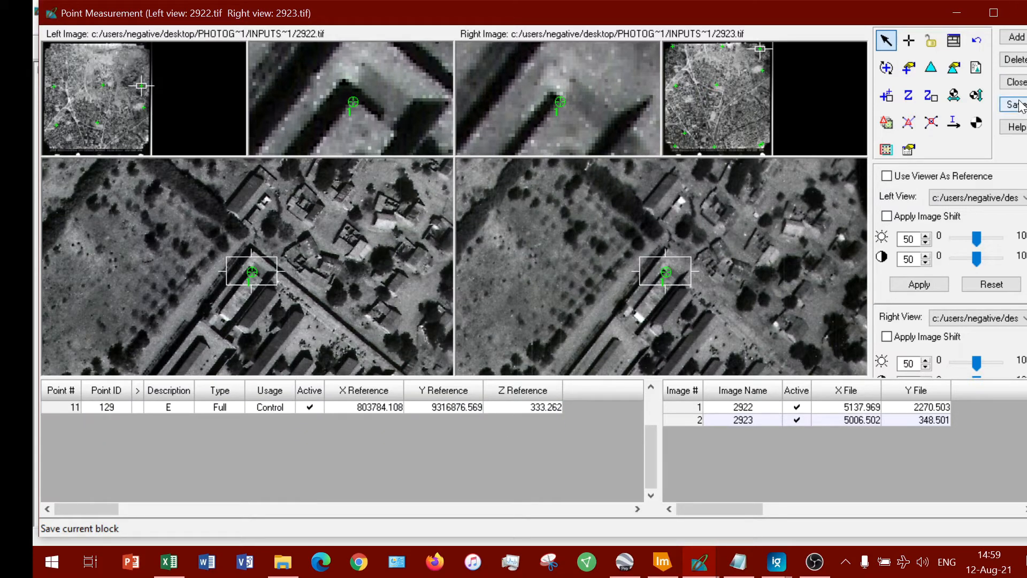
scroll(497, 426, "up", 6)
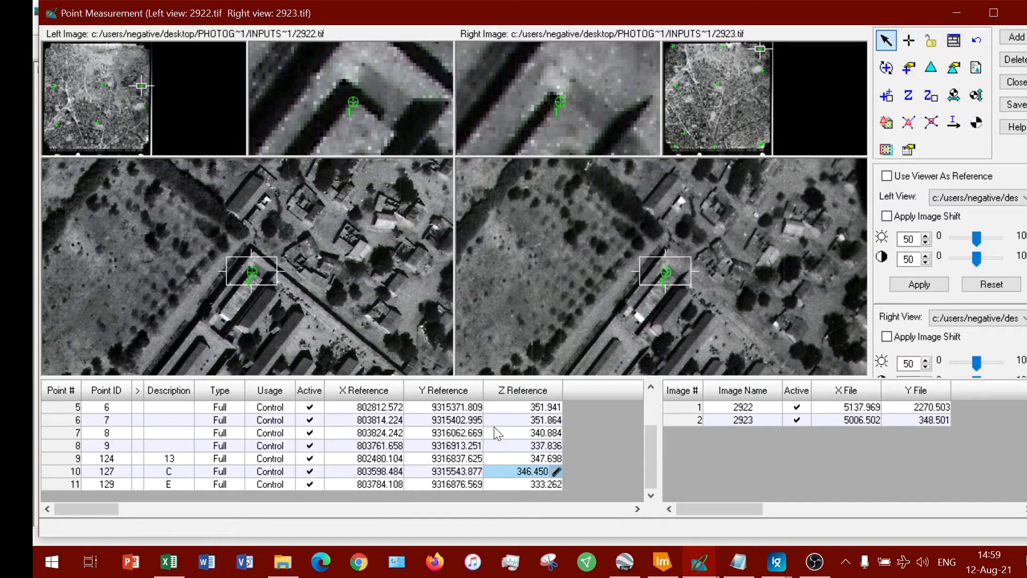
scroll(493, 425, "up", 4)
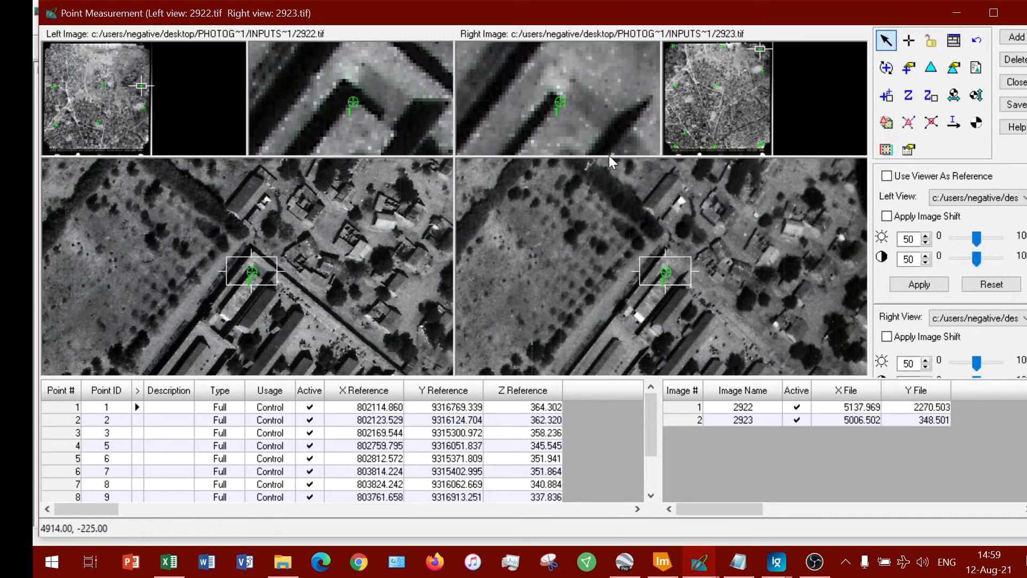
Run the triangulation again, examine the RMSE values in its summary, and close the summary.
left_click(932, 75)
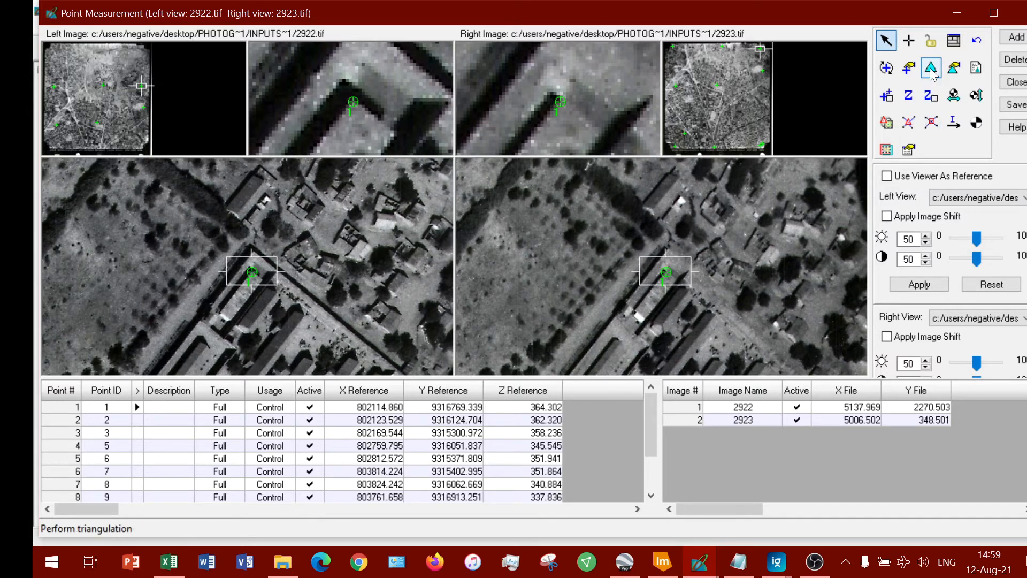
left_click(932, 75)
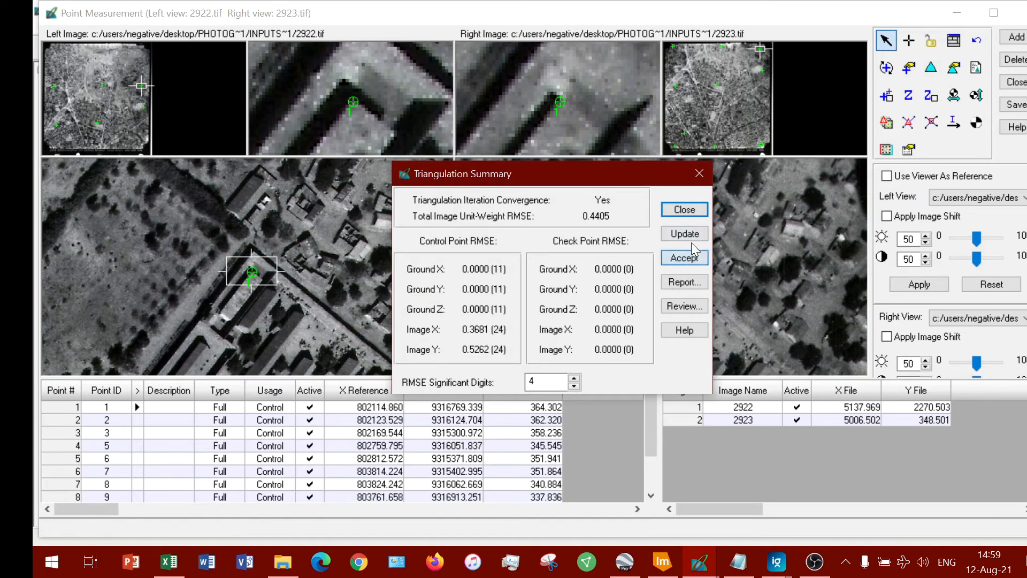
left_click_drag(611, 173, 324, 42)
left_click(527, 447)
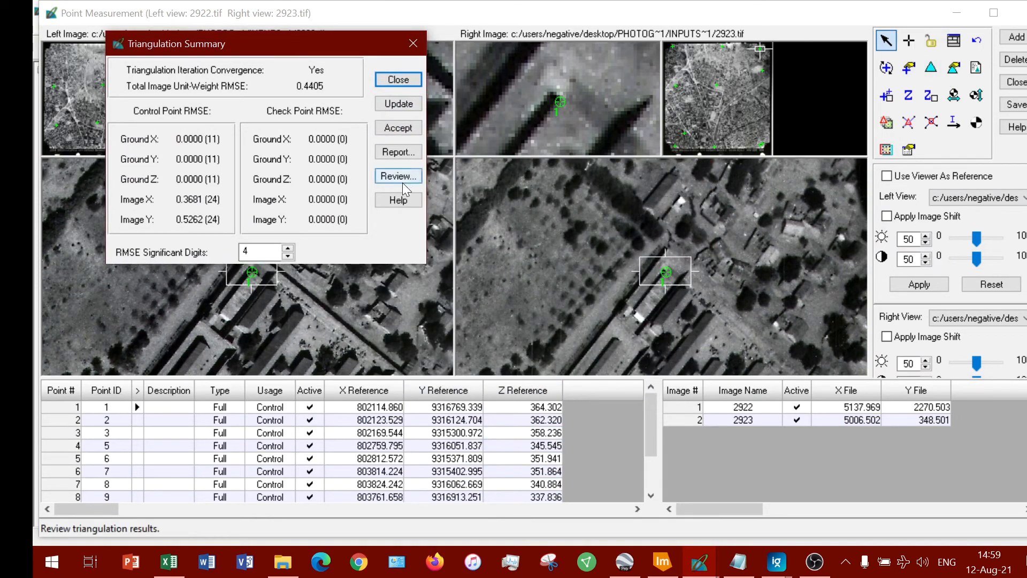
left_click_drag(273, 44, 324, 50)
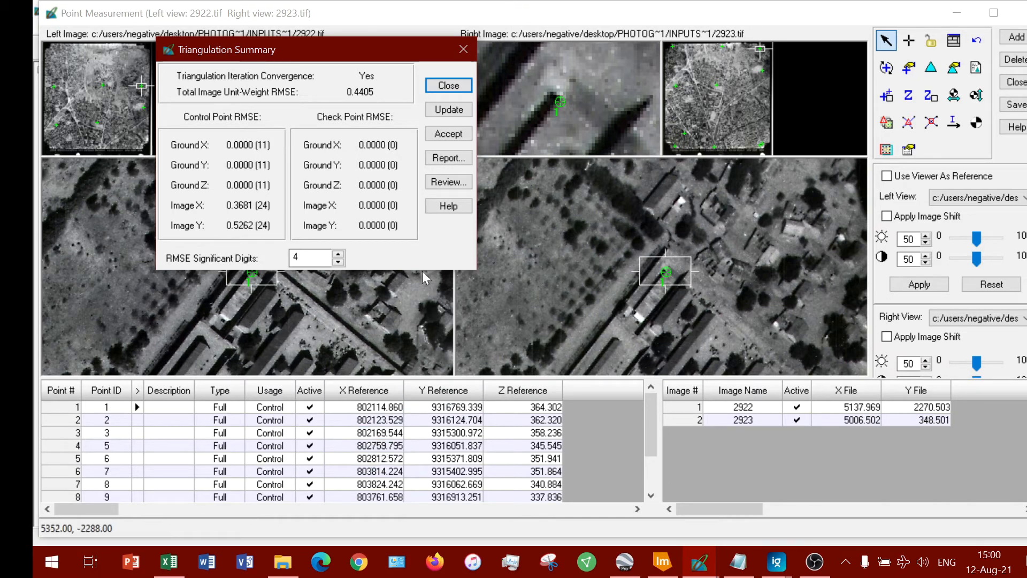
left_click(459, 50)
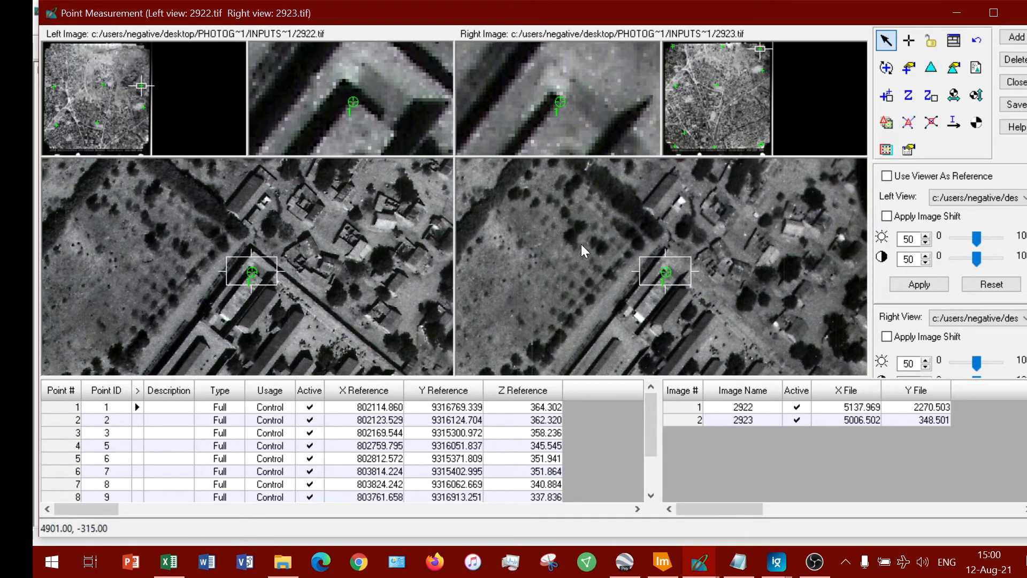
Check the usage, active state and reference coordinates of every point throughout the point list.
mouse_move(398, 28)
left_mouse_down()
mouse_move(430, 198)
mouse_move(418, 56)
mouse_move(397, 29)
left_mouse_up()
scroll(397, 481, "down", 5)
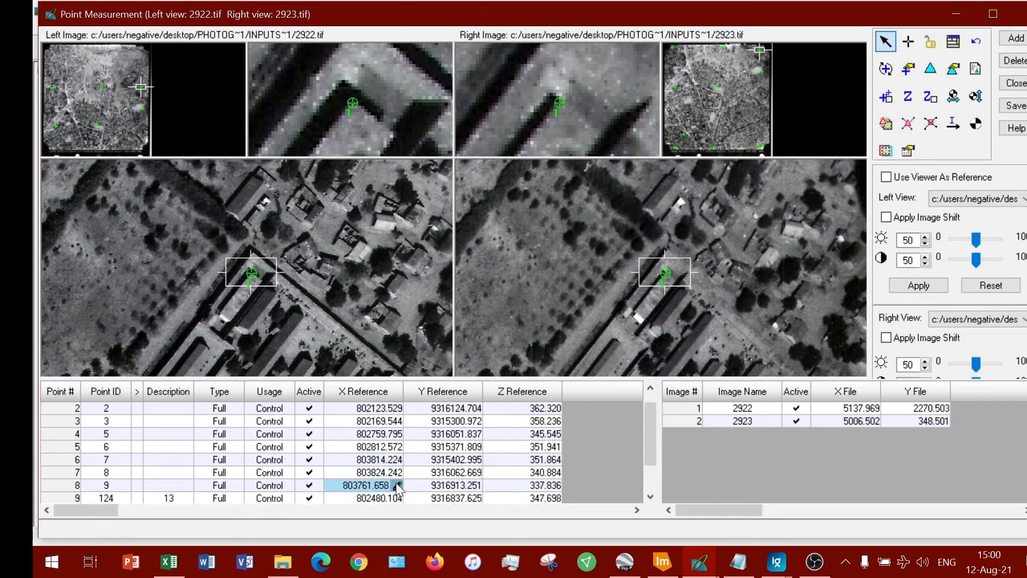
scroll(399, 480, "up", 5)
scroll(364, 464, "down", 4)
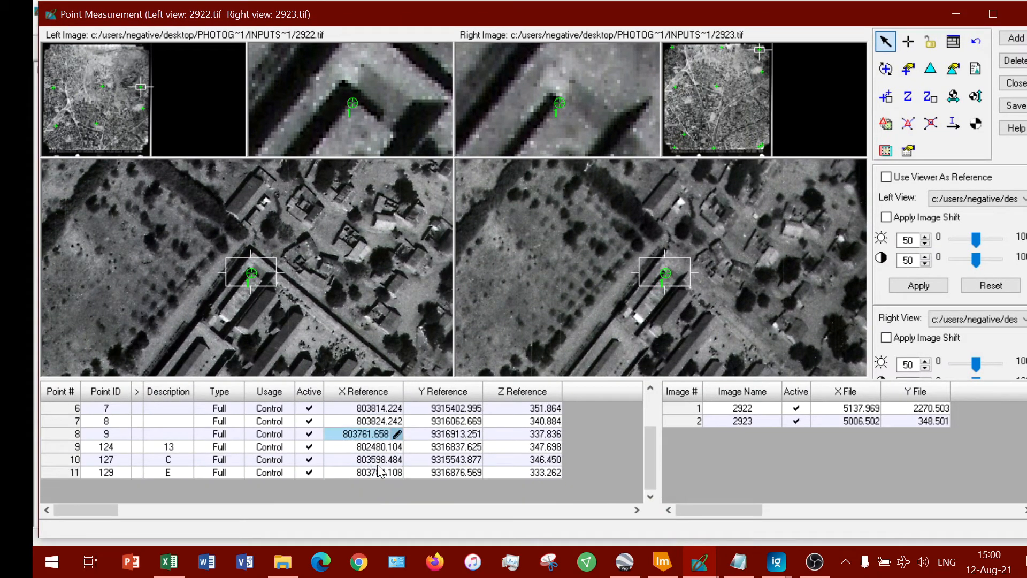
scroll(383, 461, "up", 2)
scroll(383, 459, "up", 5)
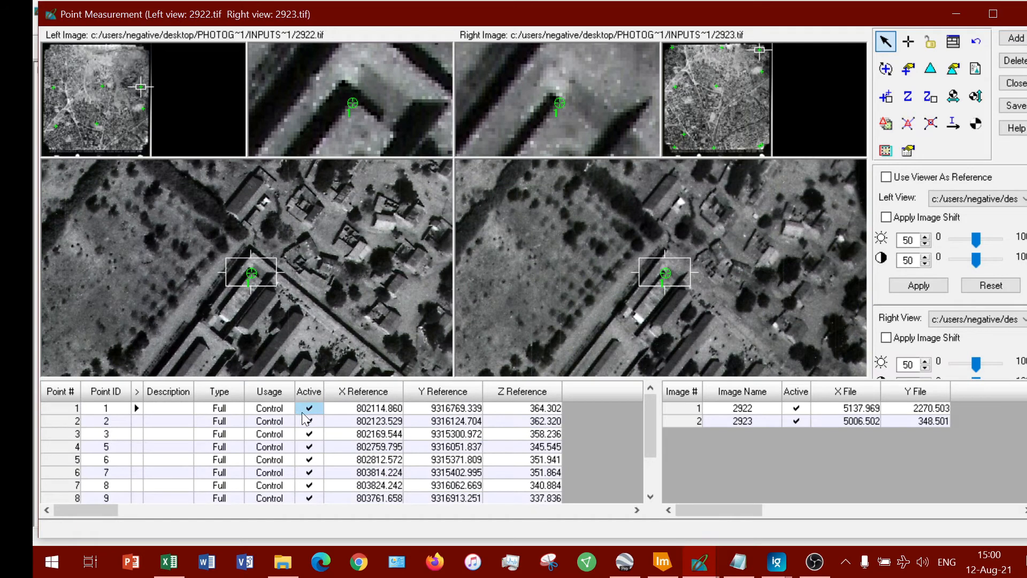
scroll(369, 456, "down", 4)
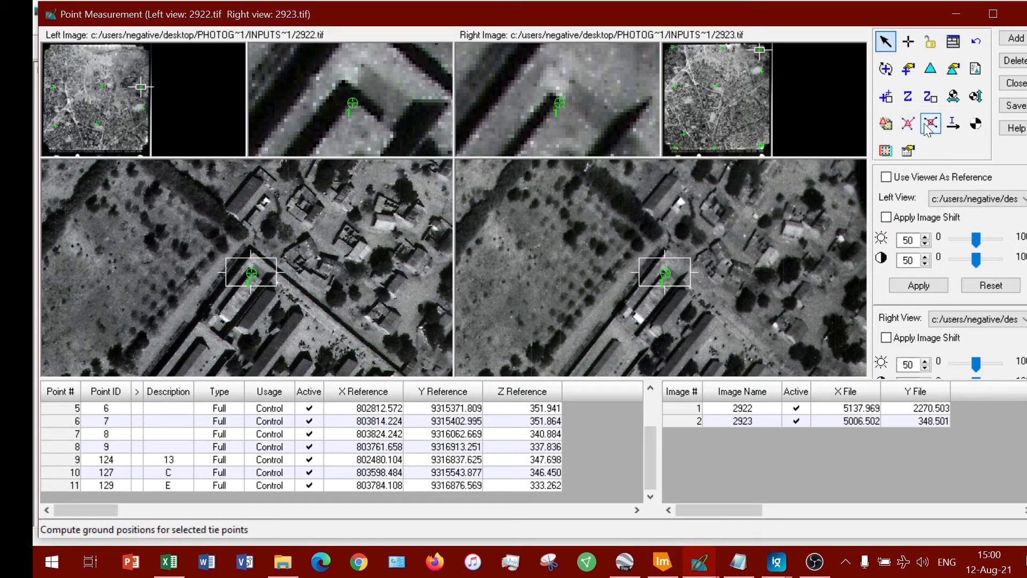
left_click(245, 474)
scroll(245, 481, "up", 3)
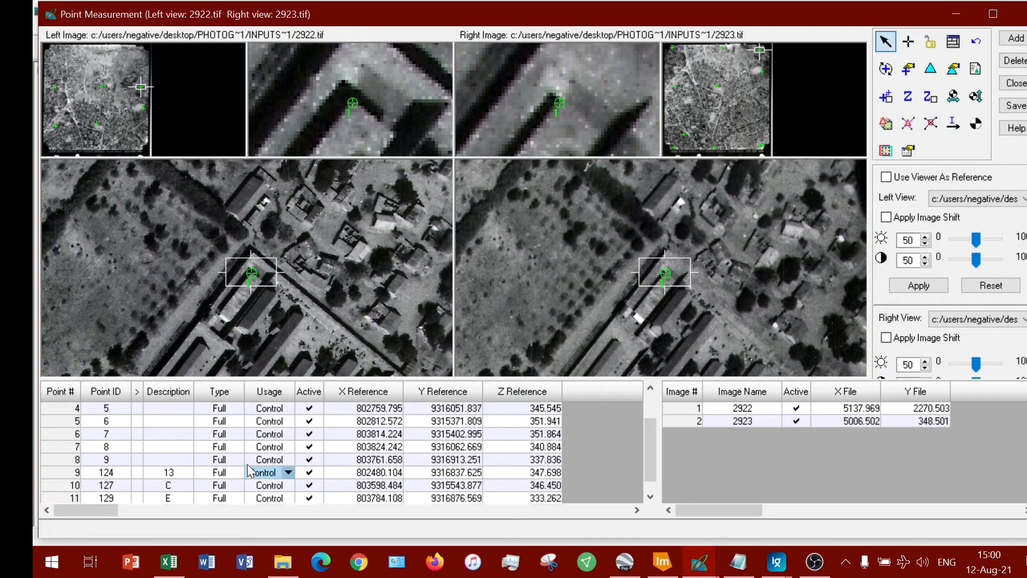
left_click(261, 434)
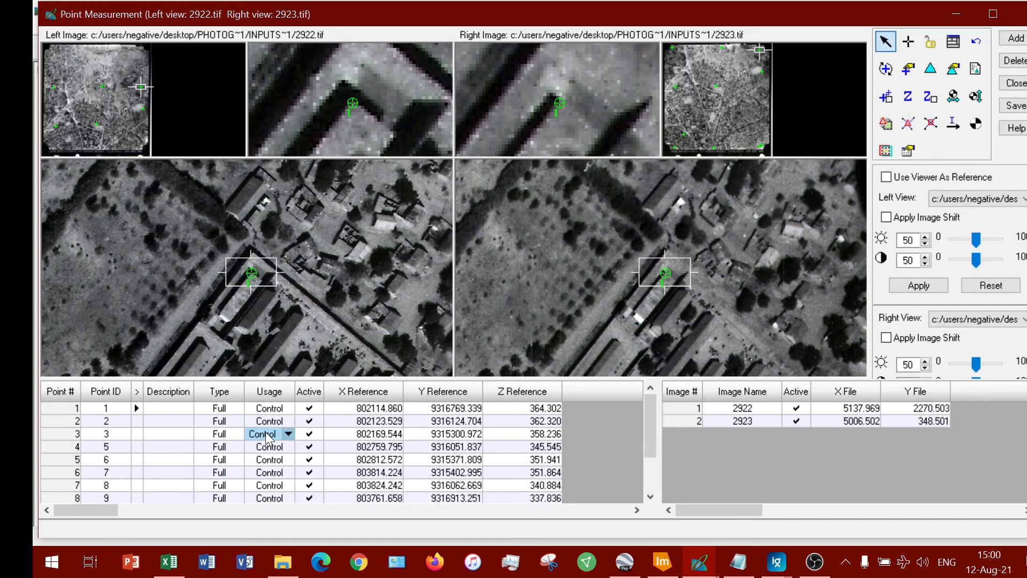
scroll(262, 436, "down", 2)
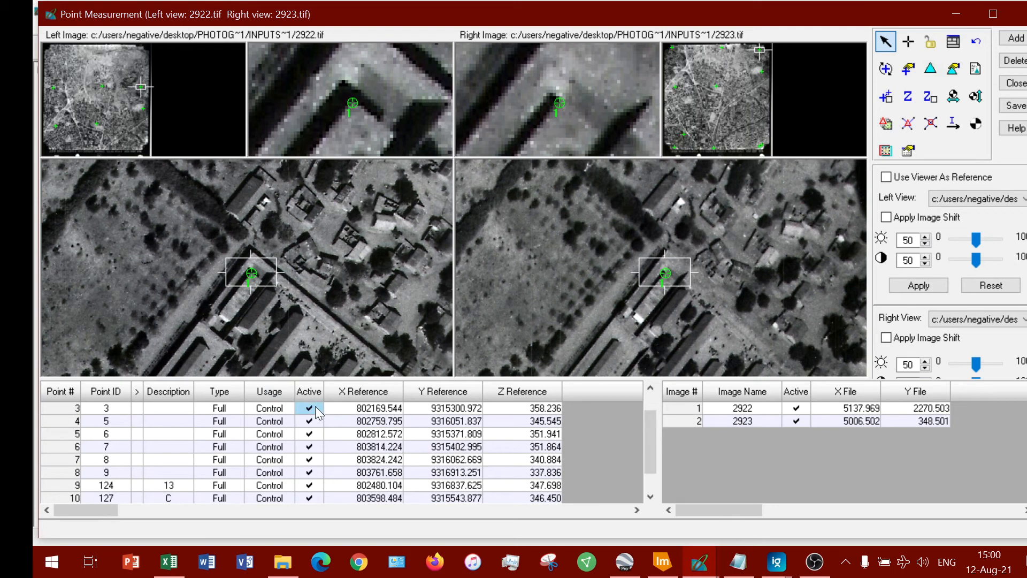
left_click(315, 498)
scroll(328, 416, "down", 2)
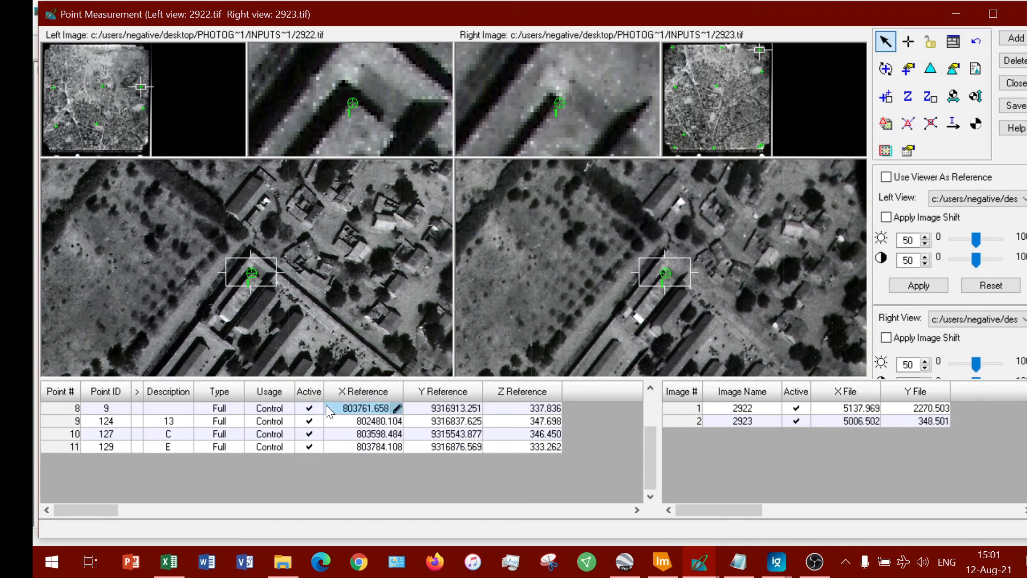
scroll(323, 449, "up", 2)
scroll(320, 444, "up", 1)
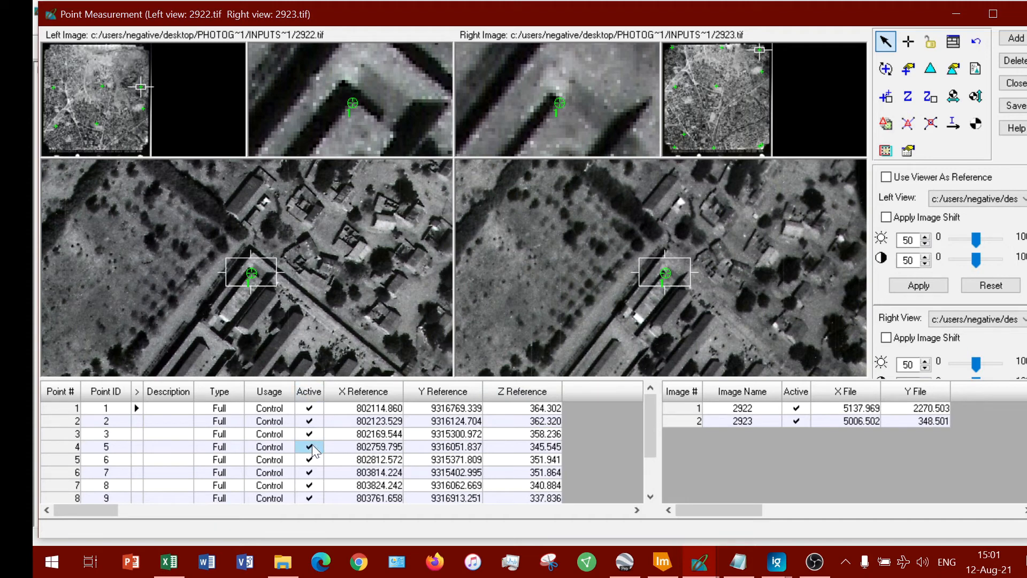
scroll(313, 435, "down", 3)
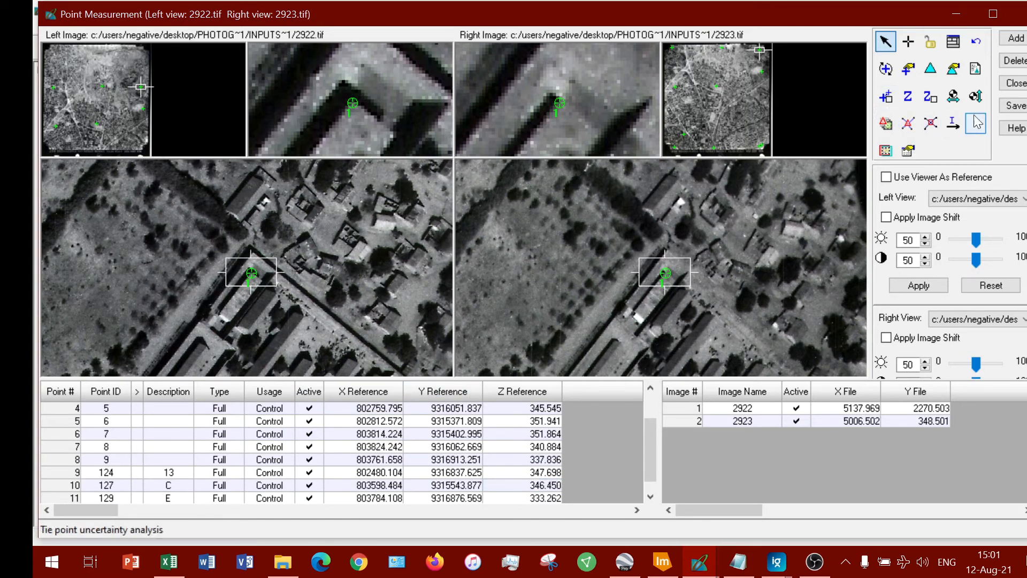
Save the point measurements, close the Point Measurement window, return to the Photogrammetry Project Manager and save the demo_1 block.
left_click(1011, 106)
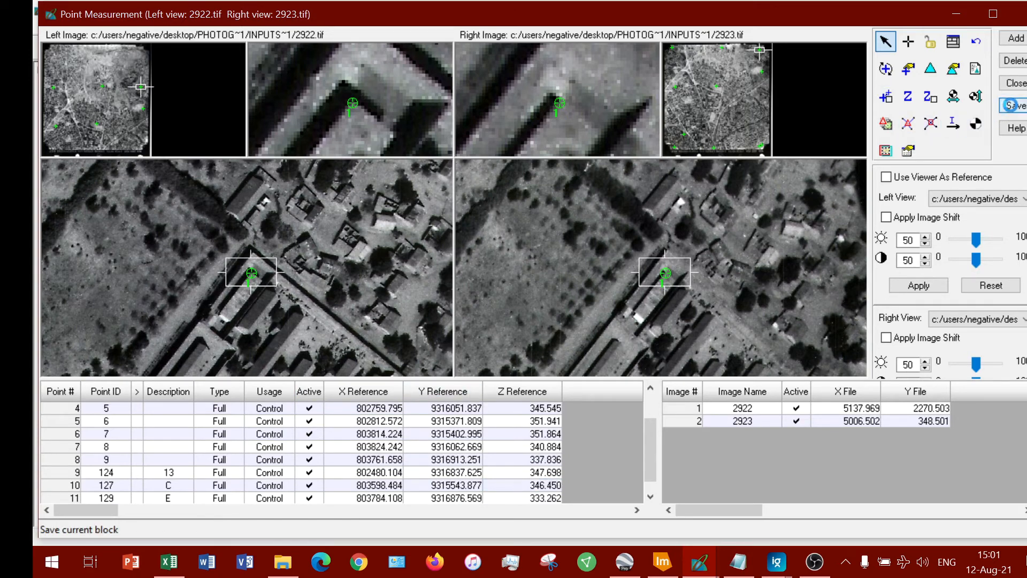
left_click(1019, 13)
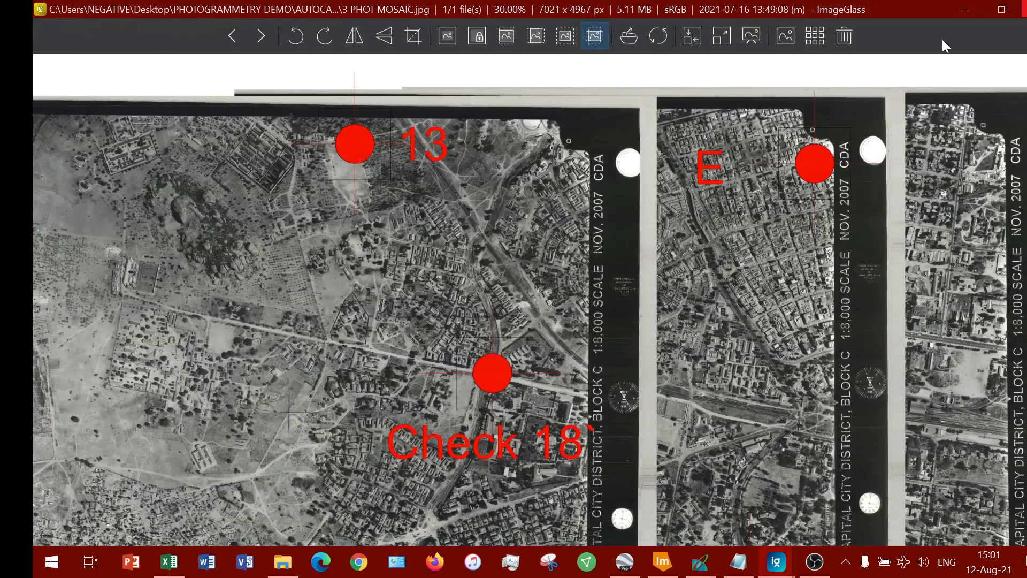
left_click(699, 561)
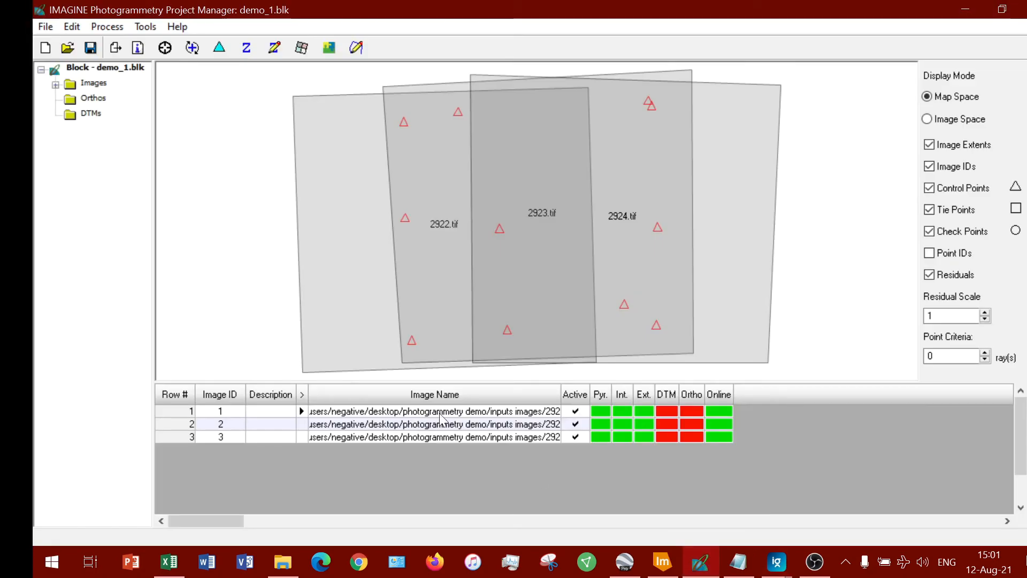
left_click(92, 50)
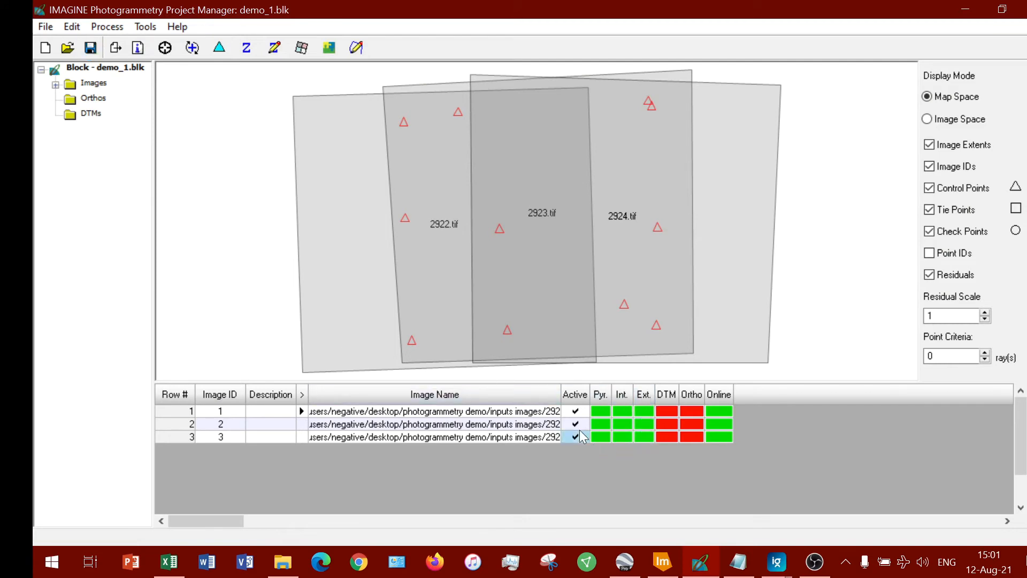
Highlight the footprints of images 2922, 2923 and 2924 one after another to inspect their overlap and control point distribution.
left_click(746, 166)
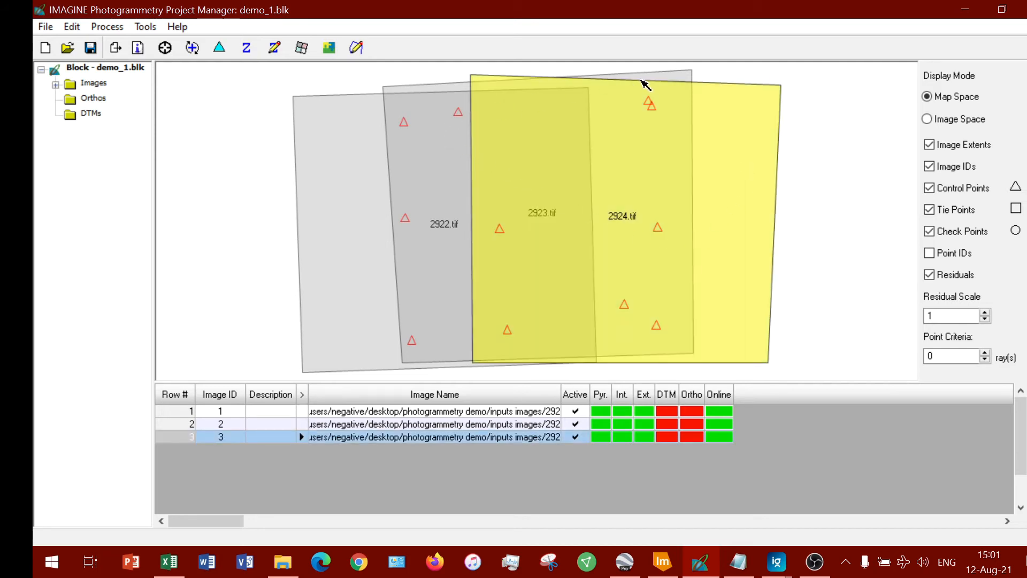
left_click(456, 118)
left_click(353, 171)
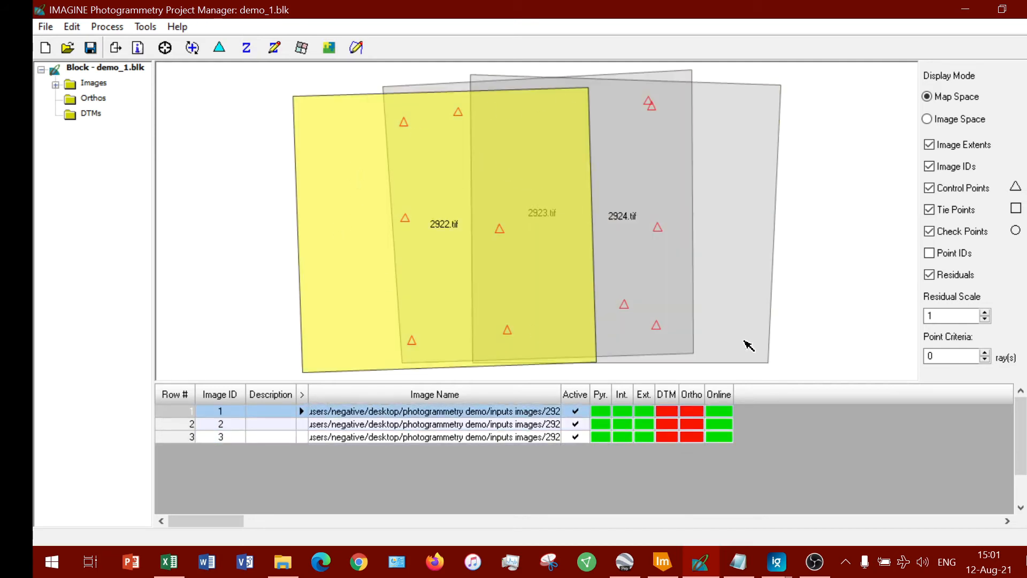
left_click(756, 282)
left_click(460, 177)
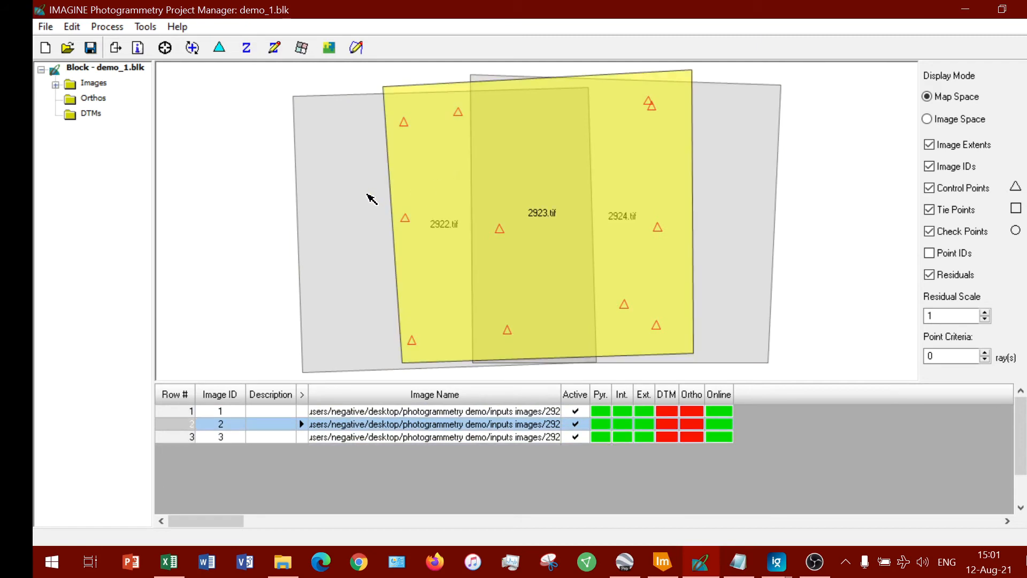
left_click(368, 195)
Open the Frame Editor and examine the exterior orientation parameters of images 2922, 2923 and 2924.
left_click(72, 27)
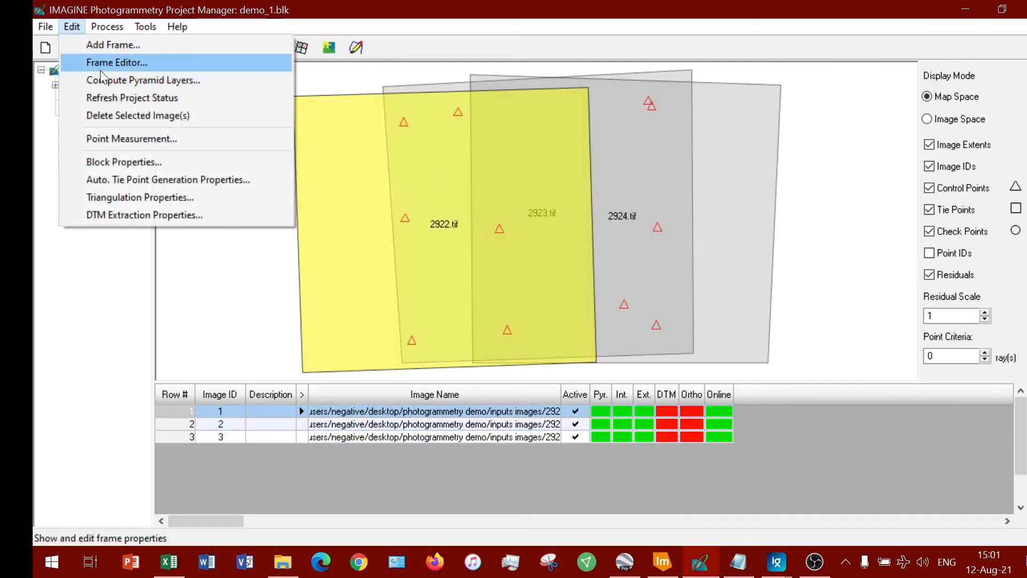
left_click(107, 64)
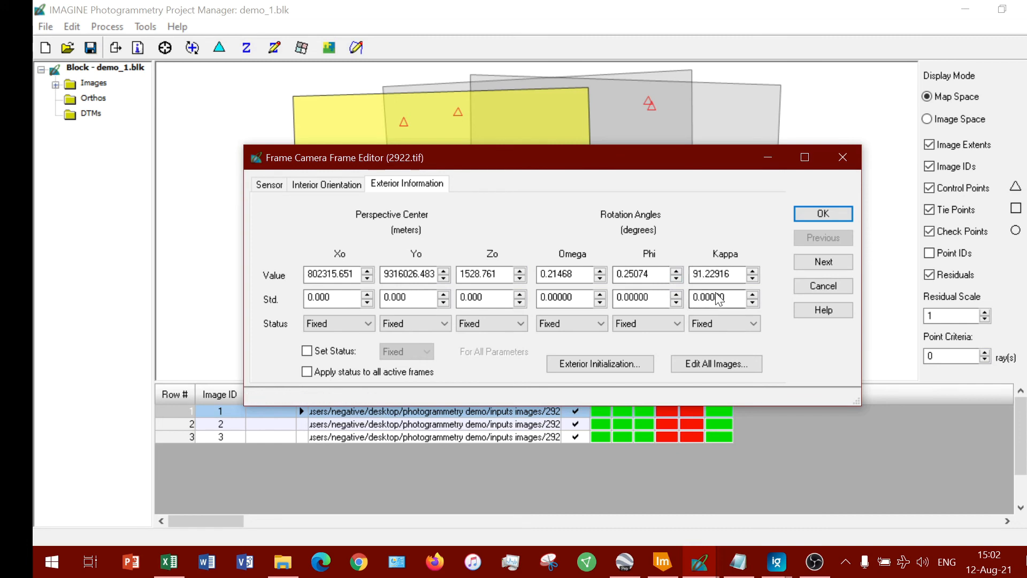
left_click(823, 262)
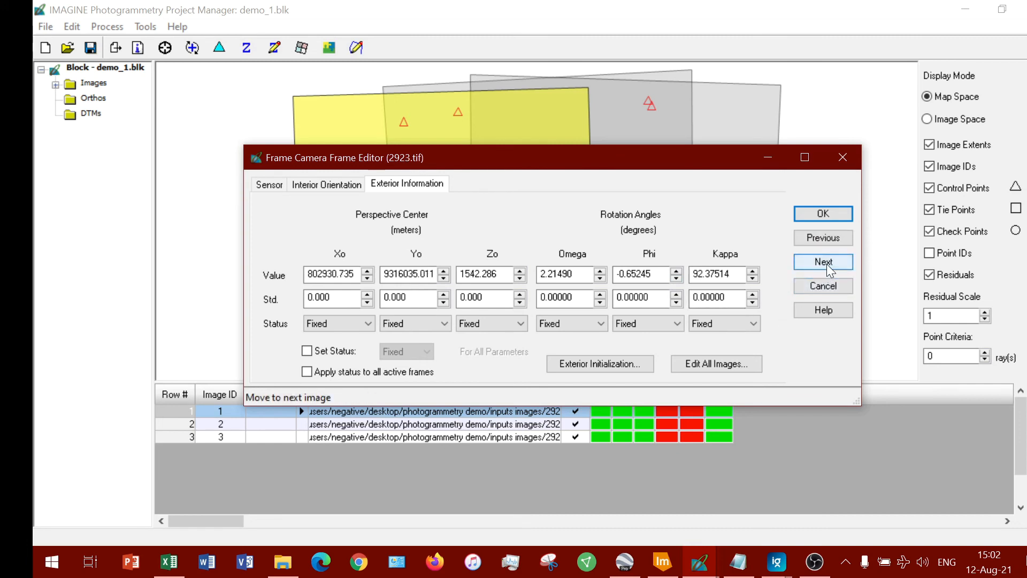
left_click(826, 264)
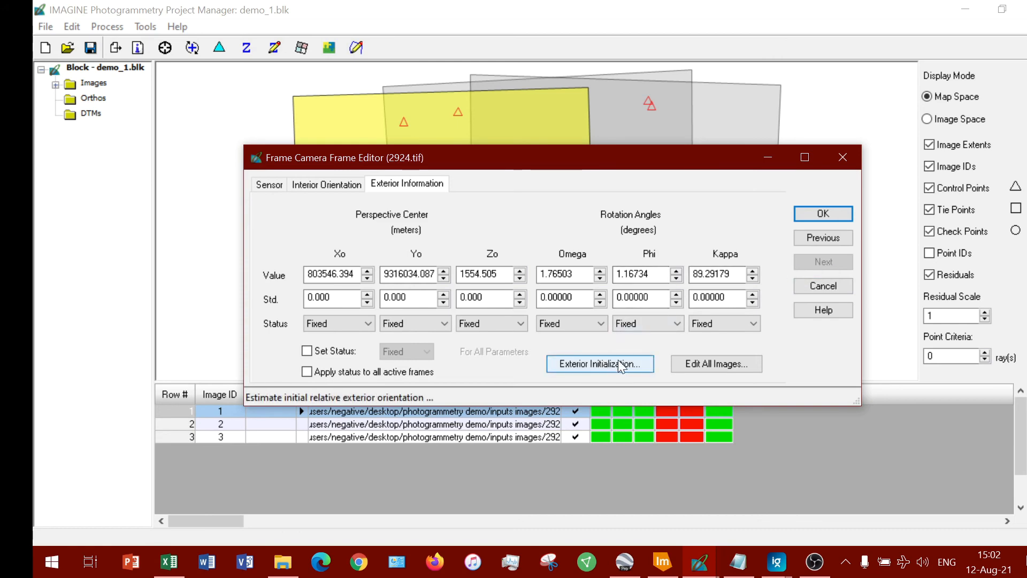
Show the exterior orientation parameters of all images in one table and select all three image rows.
left_click(702, 365)
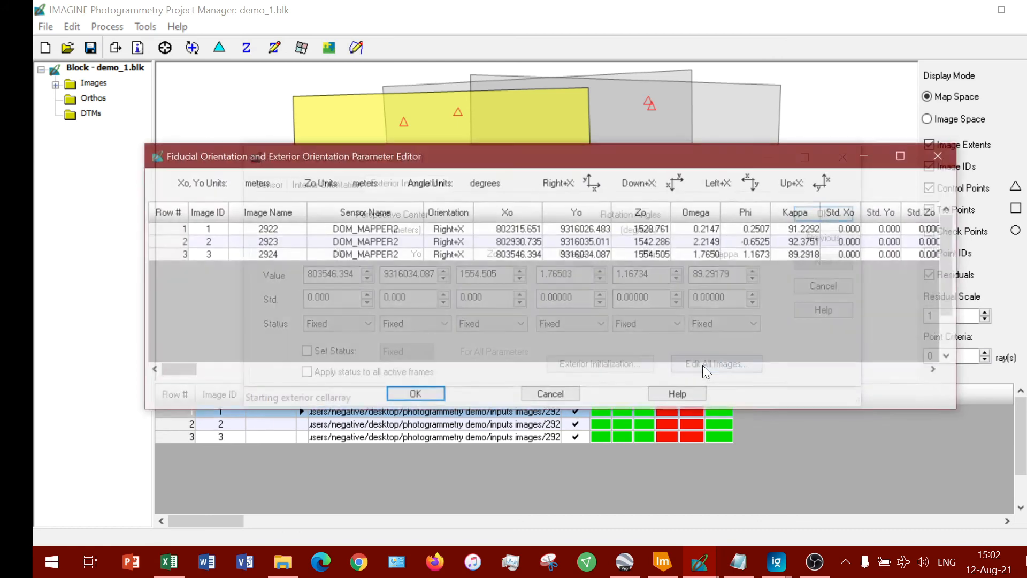
left_click_drag(615, 160, 529, 152)
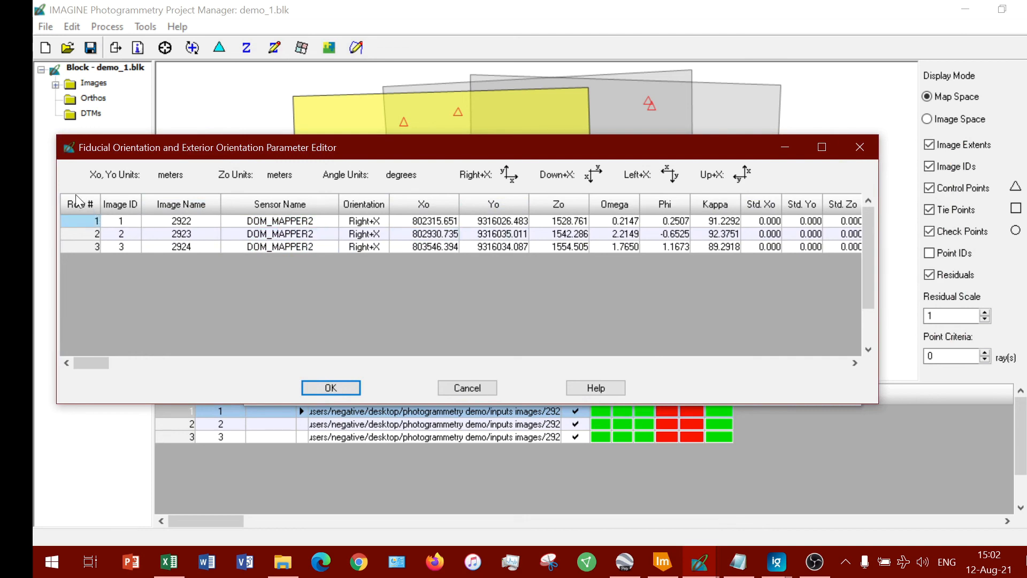
left_click(83, 221)
left_click_drag(81, 227, 91, 244)
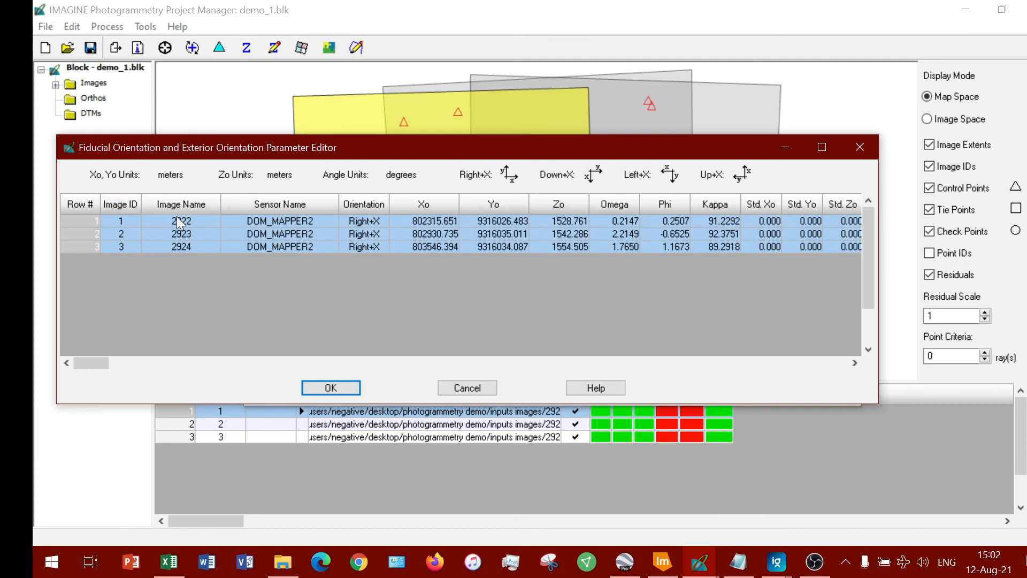
Look through the table's row options and the Yo column's export option, cancel the table and close the Frame Editor.
right_click(82, 219)
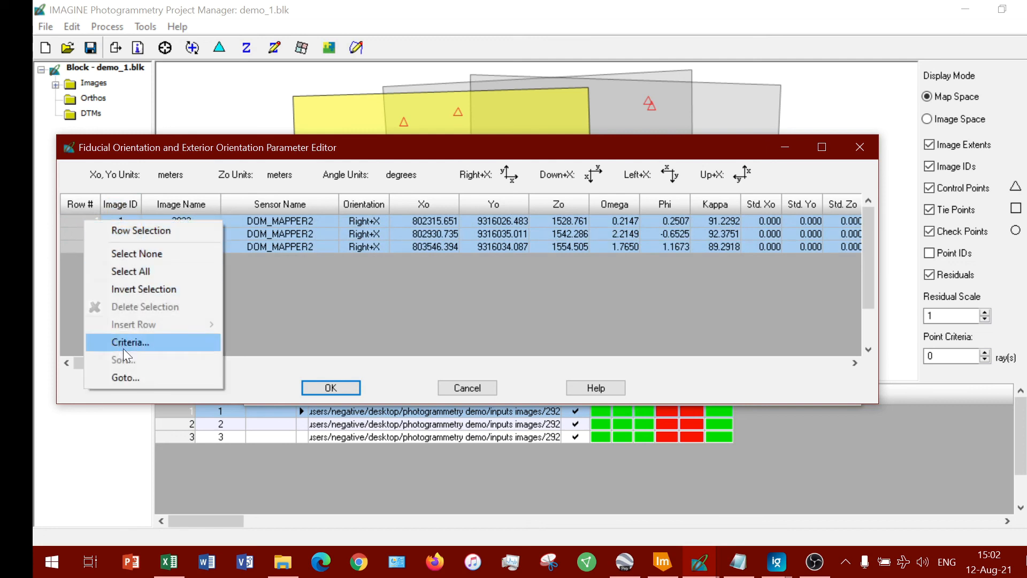
left_click(319, 303)
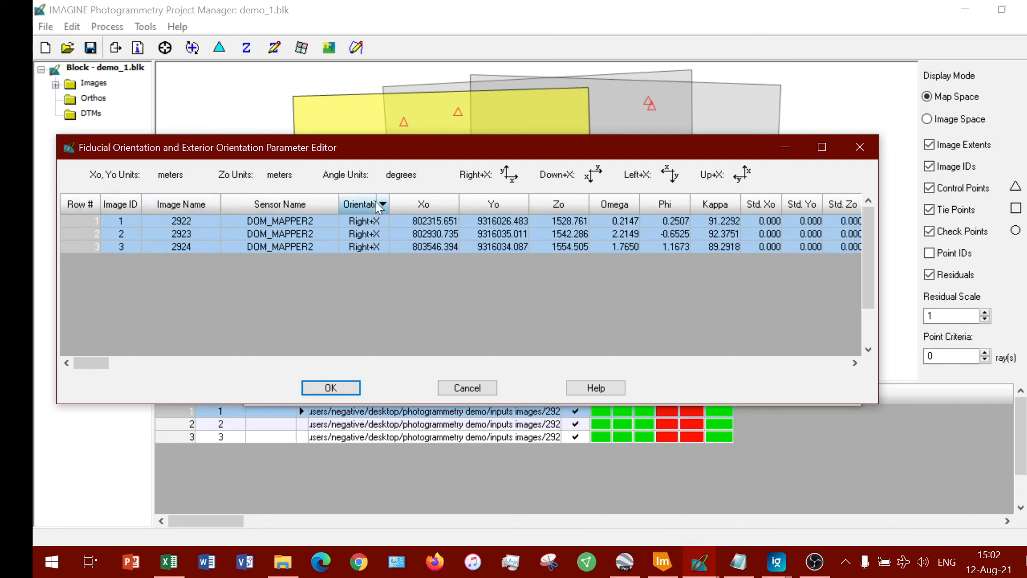
left_click(279, 204)
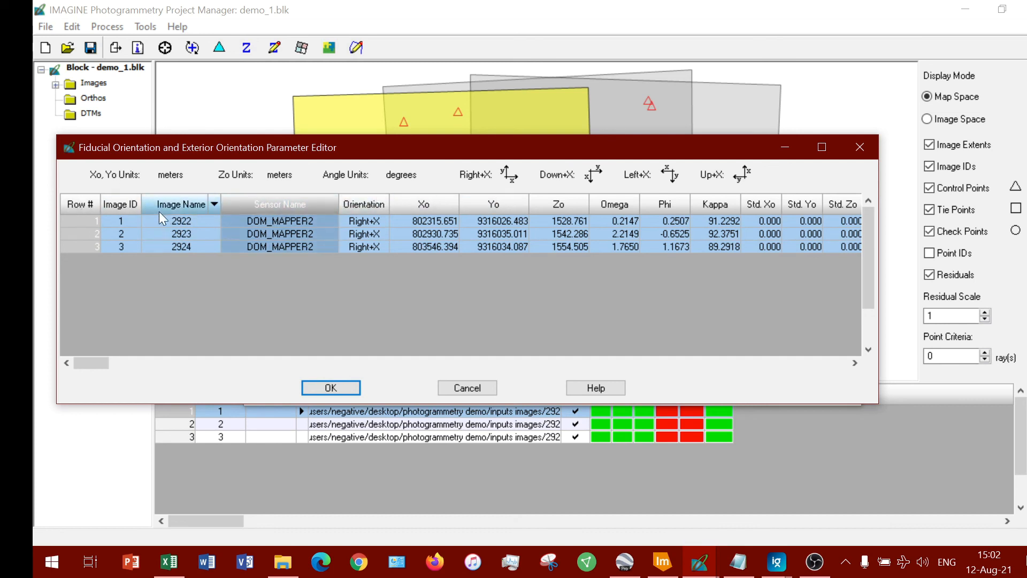
right_click(77, 219)
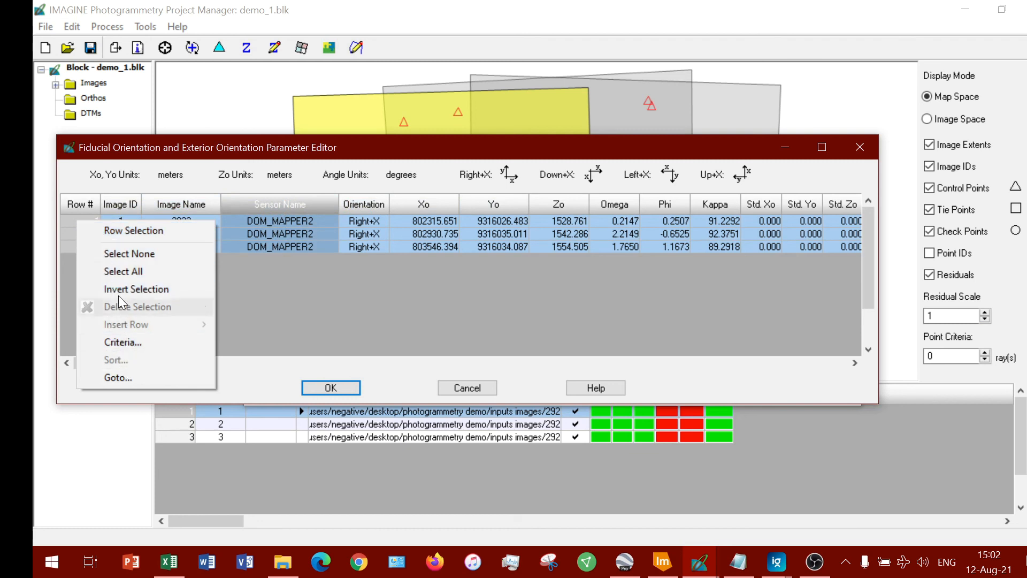
left_click(283, 317)
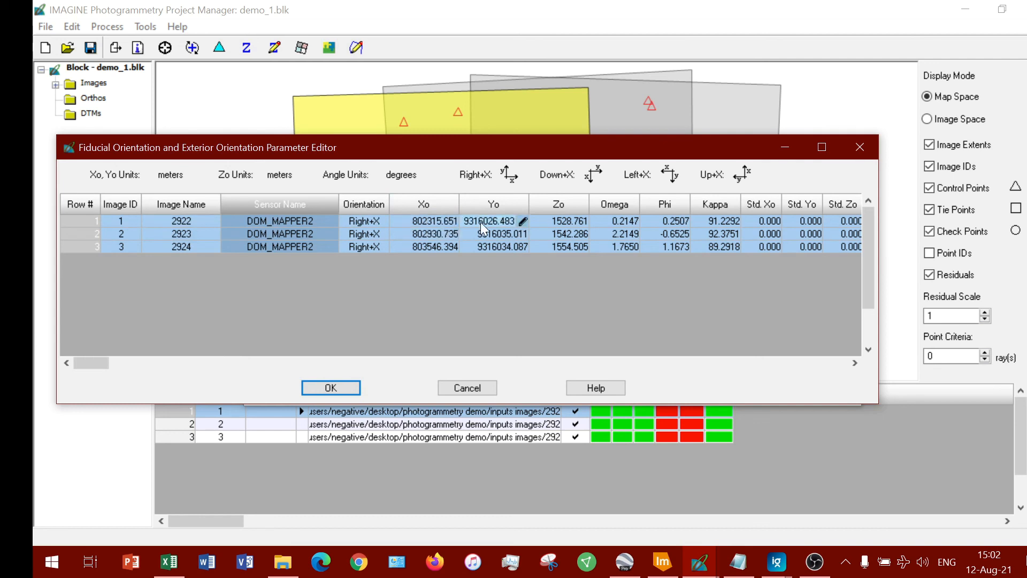
right_click(496, 203)
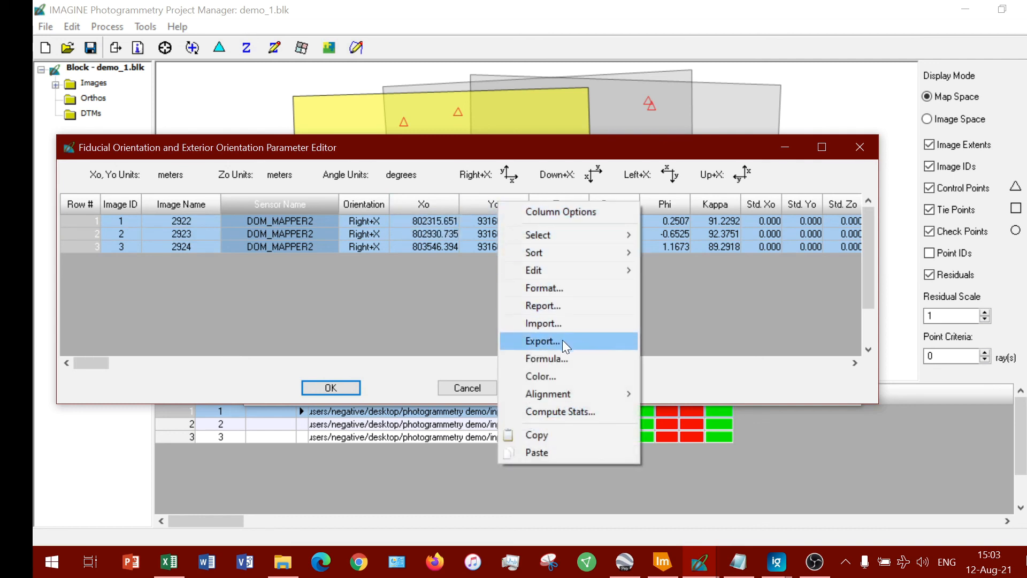
left_click(548, 341)
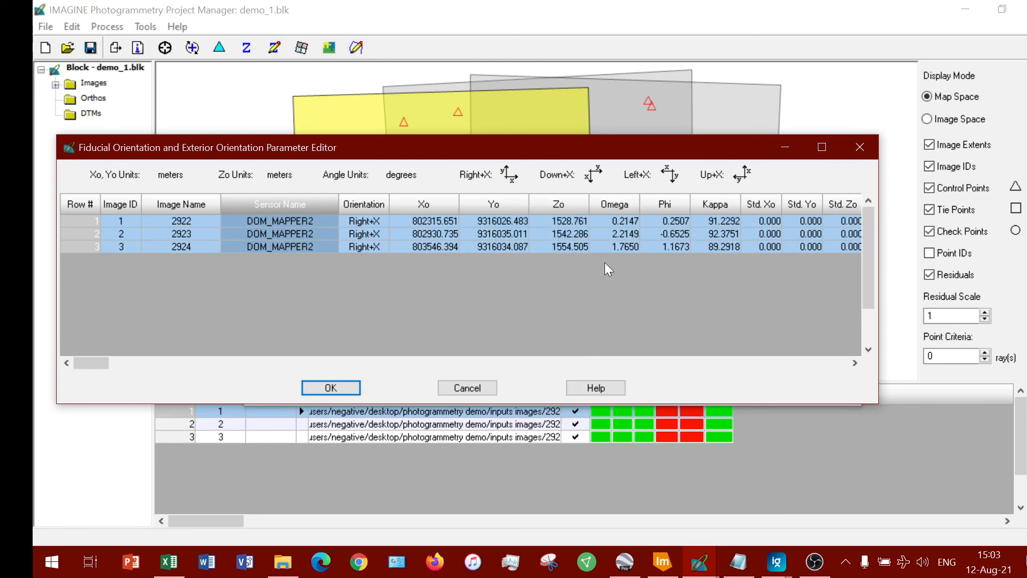
left_click(481, 392)
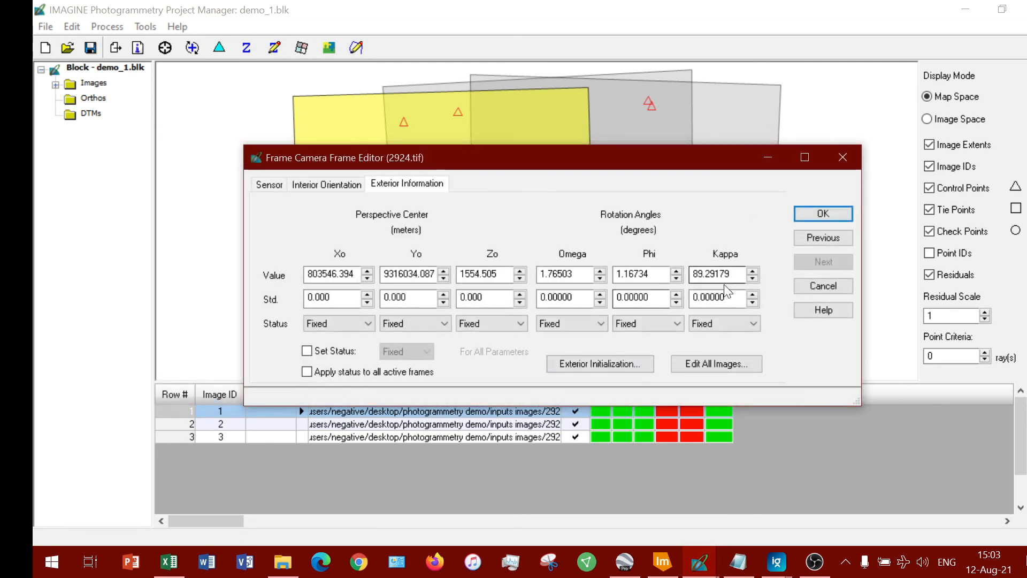
left_click(842, 157)
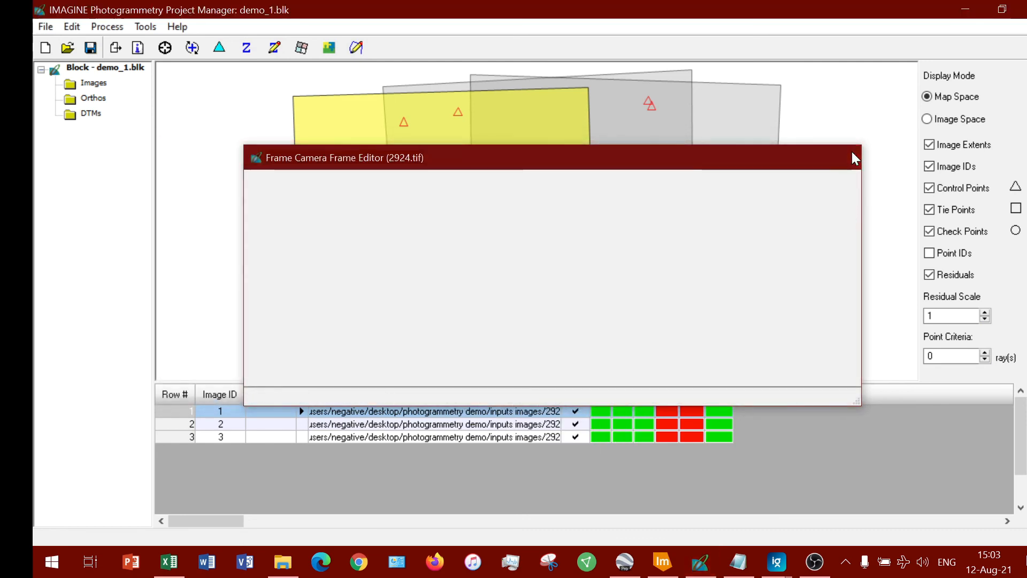